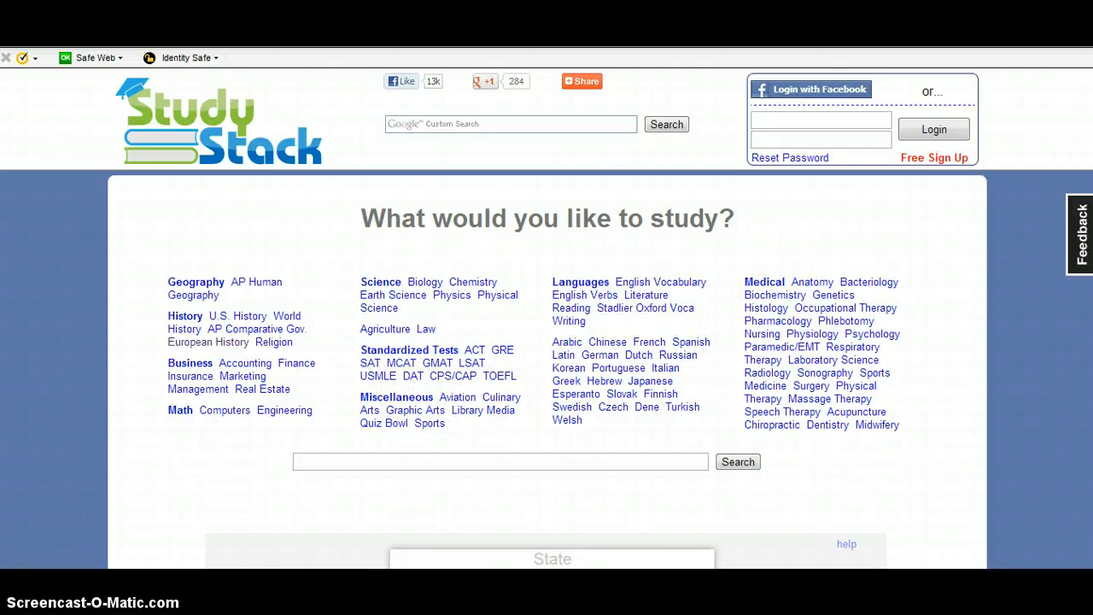
- Flip the Alaska card in the sample flashcards to its capital and sort it into the correct cards
{"action": "scroll", "coordinate": [547, 316], "scroll_direction": "down", "scroll_amount": 4}
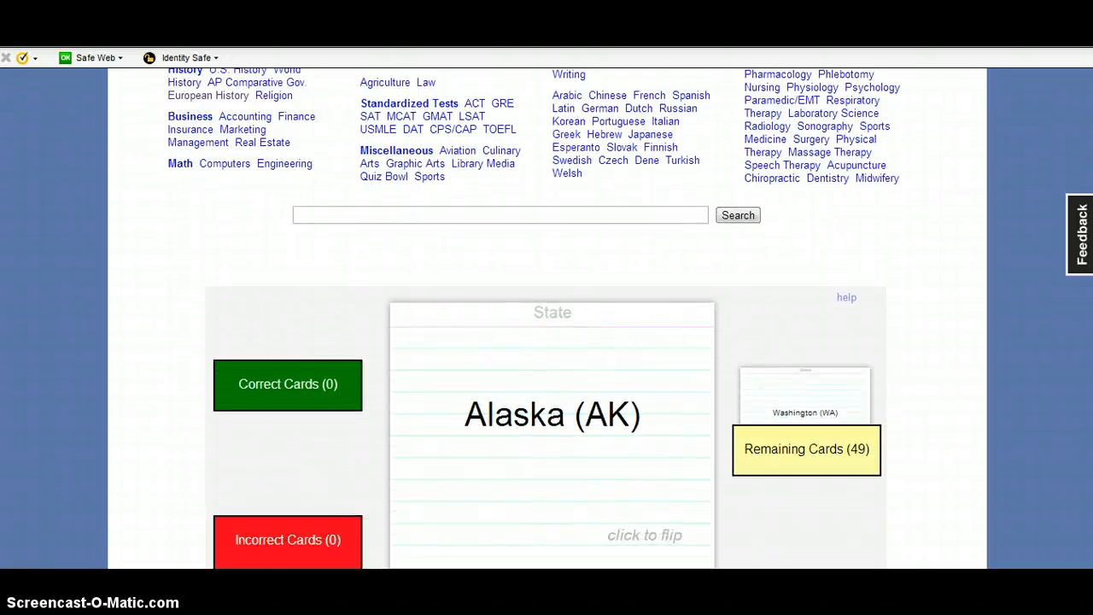
{"action": "scroll", "coordinate": [547, 316], "scroll_direction": "down", "scroll_amount": 1}
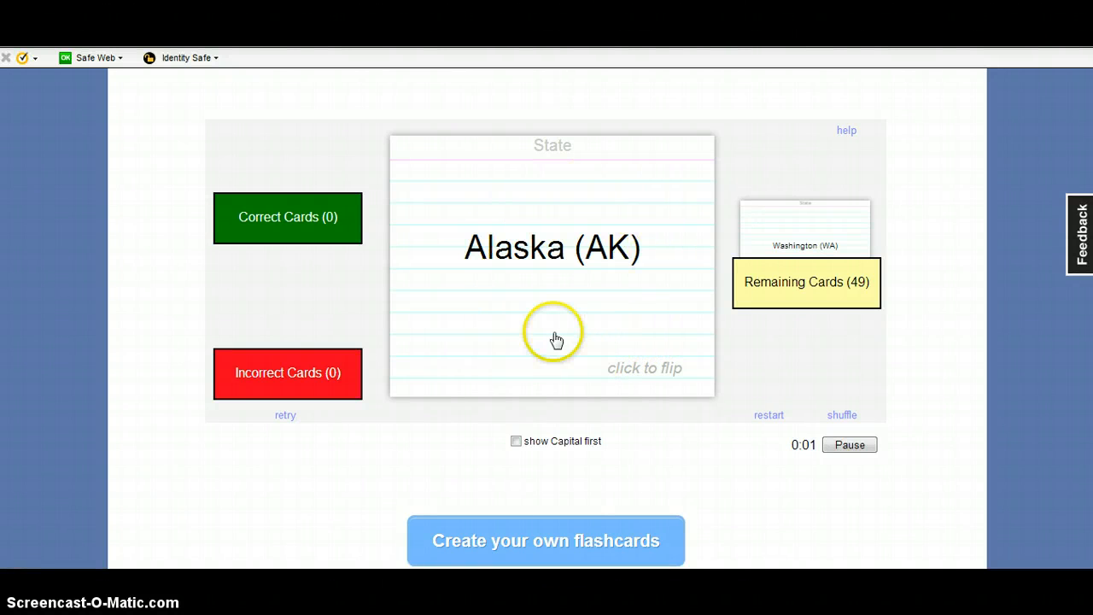
{"action": "left_click", "coordinate": [484, 325]}
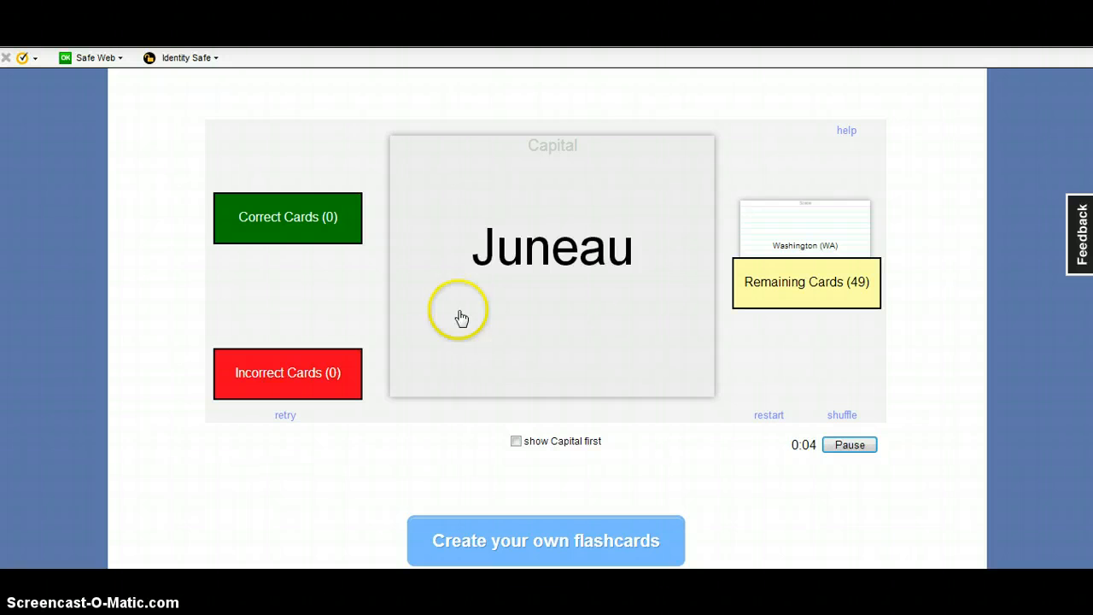
{"action": "left_click", "coordinate": [295, 223]}
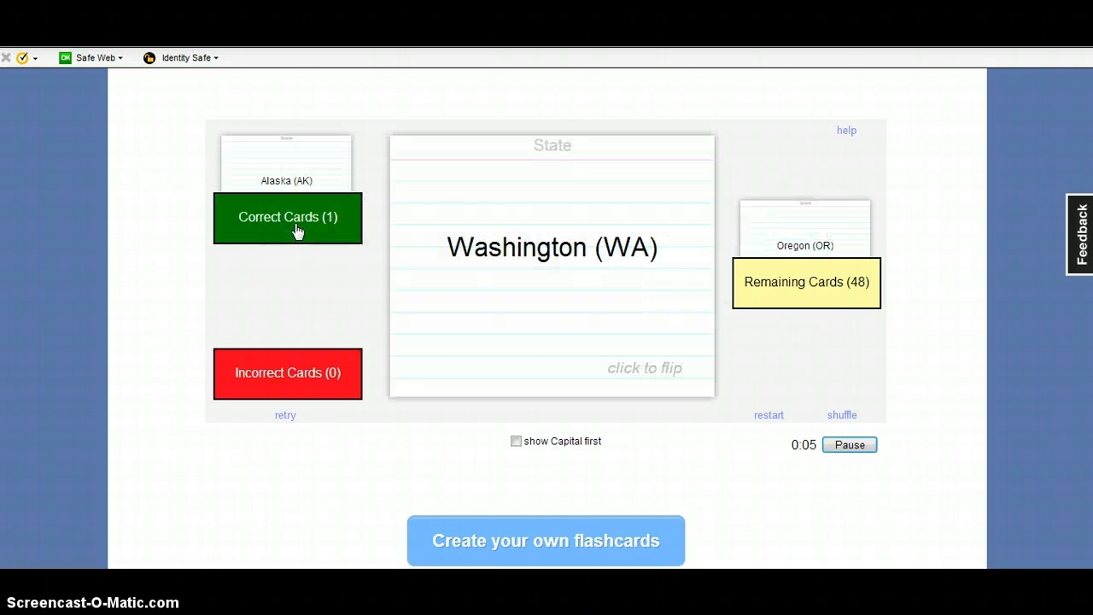
- Flip the Washington card to its capital and sort it into the incorrect cards
{"action": "left_click", "coordinate": [484, 245]}
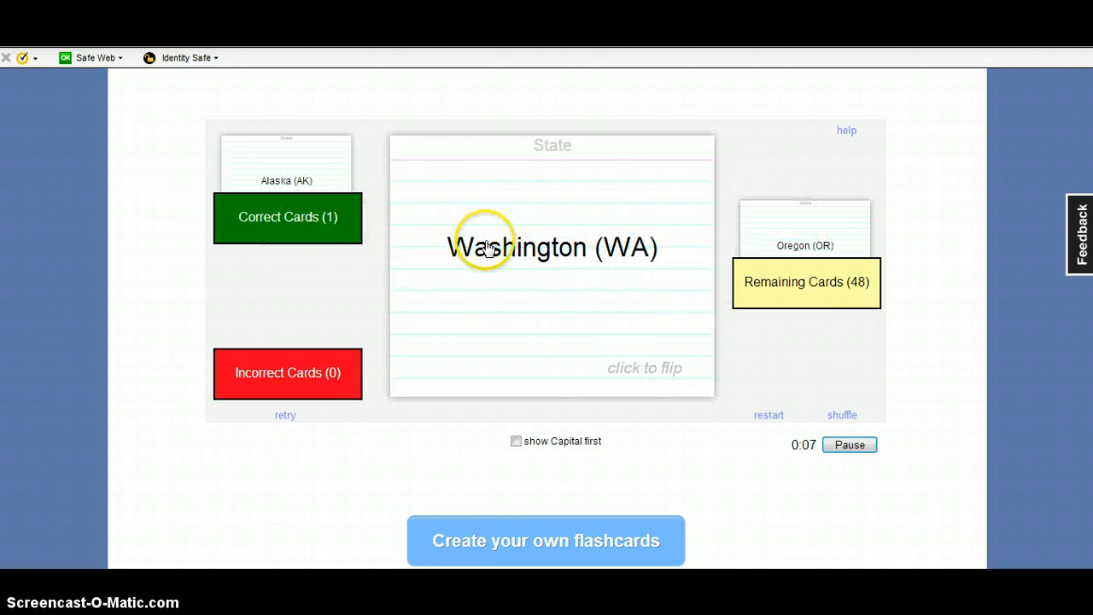
{"action": "left_click", "coordinate": [290, 312]}
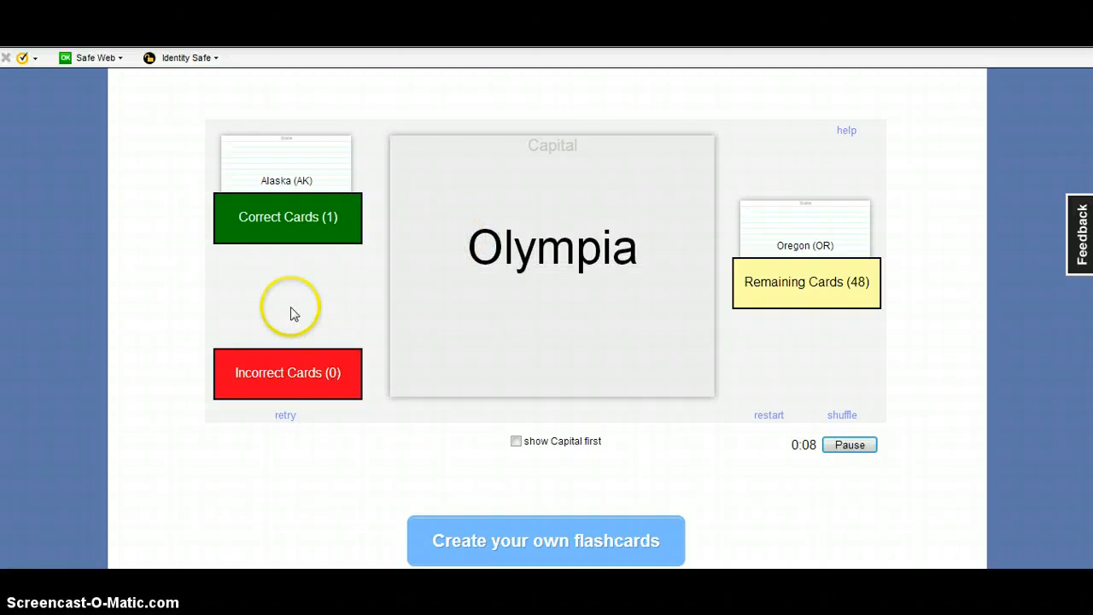
{"action": "left_click", "coordinate": [281, 386]}
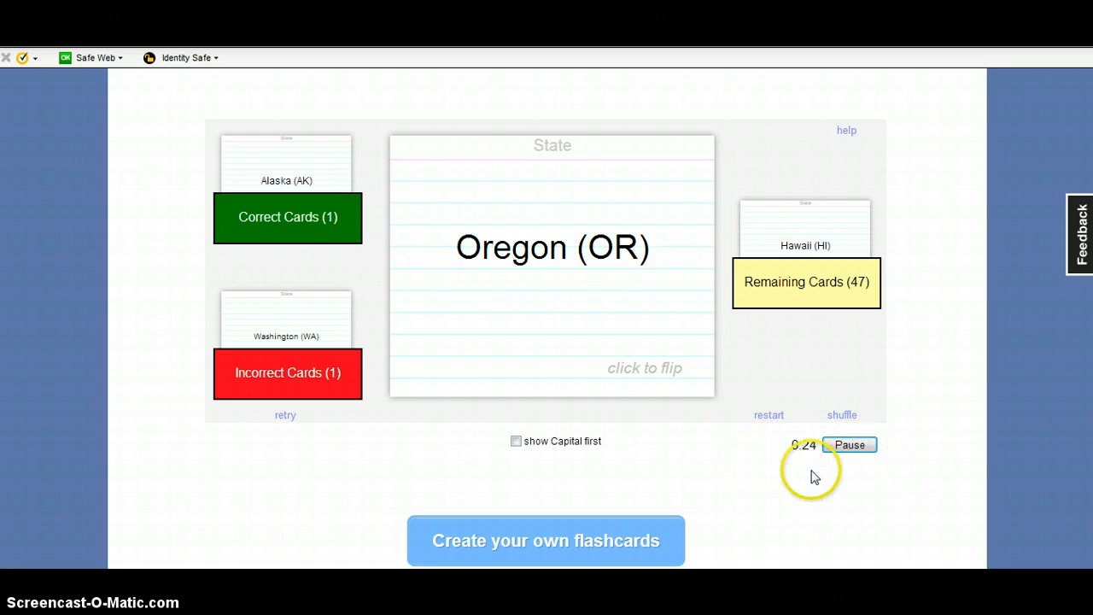
- Pause the flashcard timer and resume it
{"action": "left_click", "coordinate": [851, 449]}
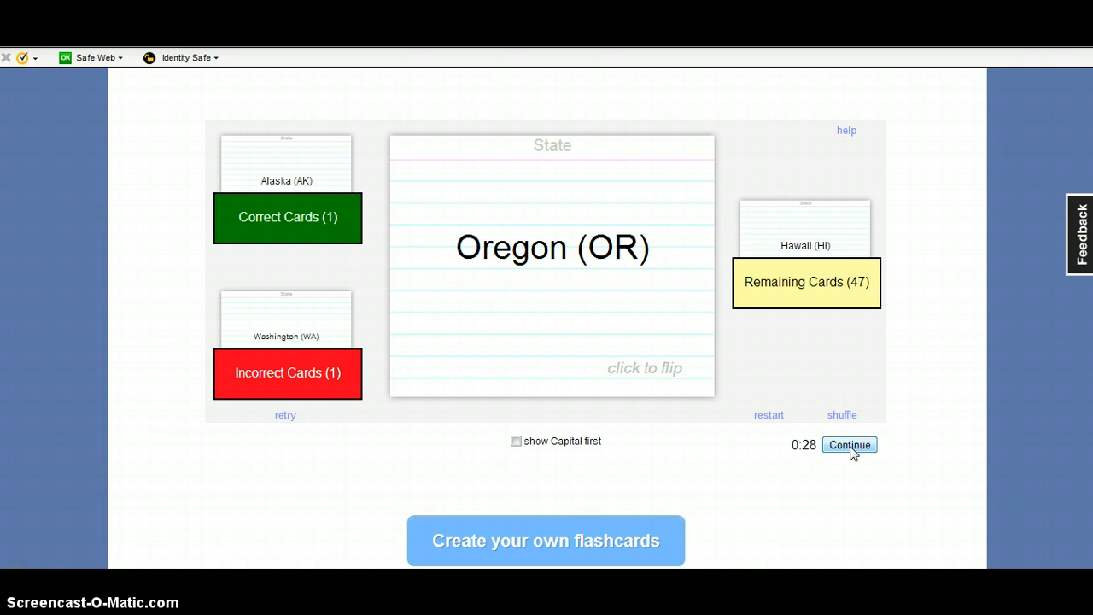
{"action": "left_click", "coordinate": [851, 447]}
- Restart the sample state capitals deck and shuffle its remaining cards
{"action": "left_click", "coordinate": [764, 418]}
{"action": "left_click", "coordinate": [847, 418]}
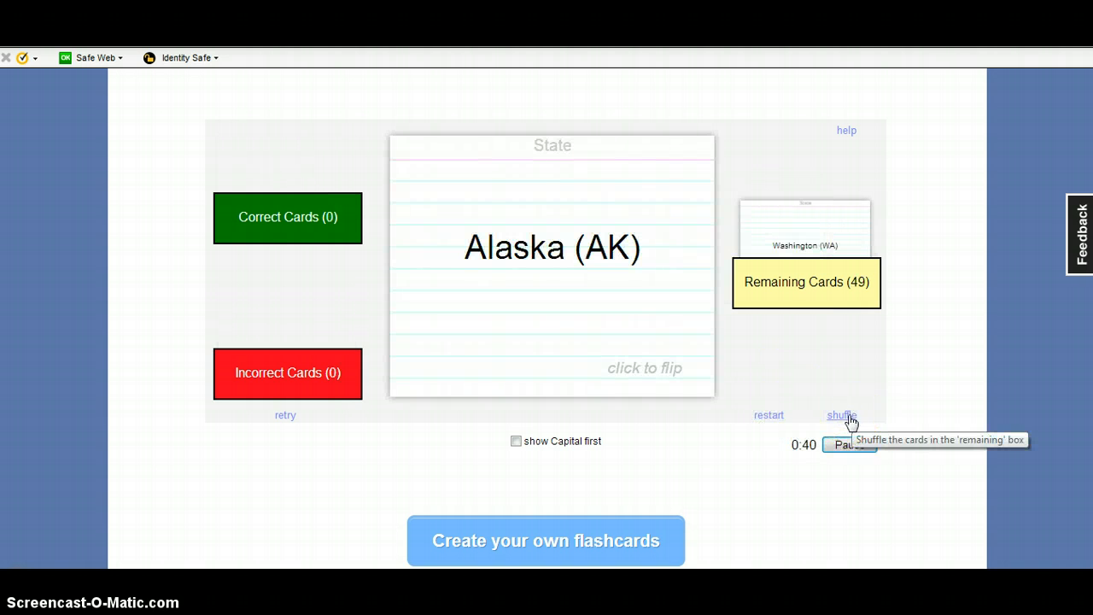
{"action": "left_click", "coordinate": [845, 418]}
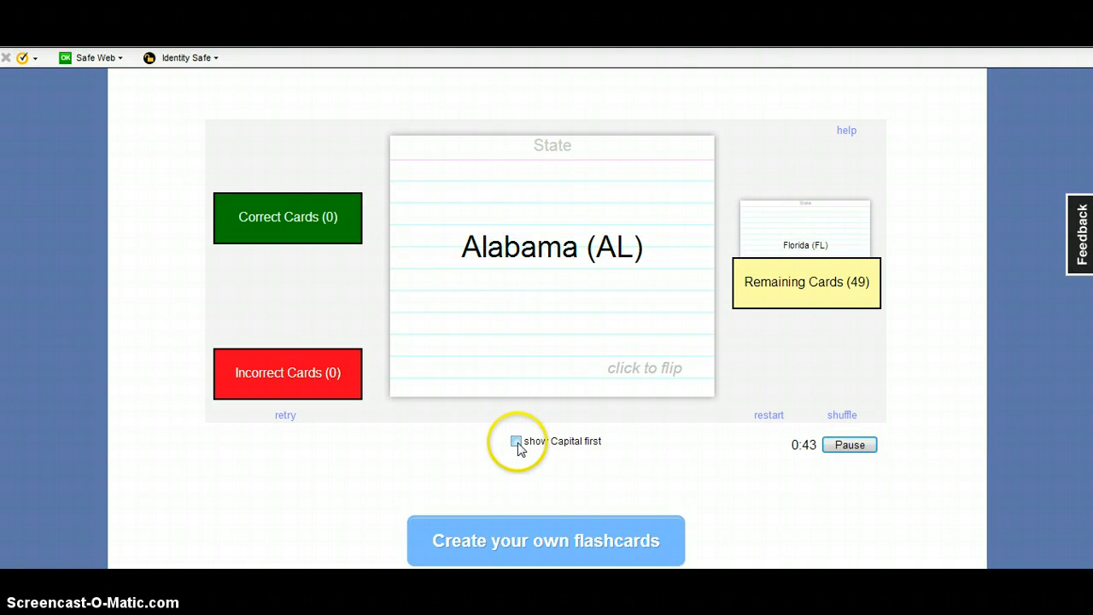
- Set the flashcards to show the capital first and flip the Montgomery card to its state
{"action": "left_click", "coordinate": [516, 443]}
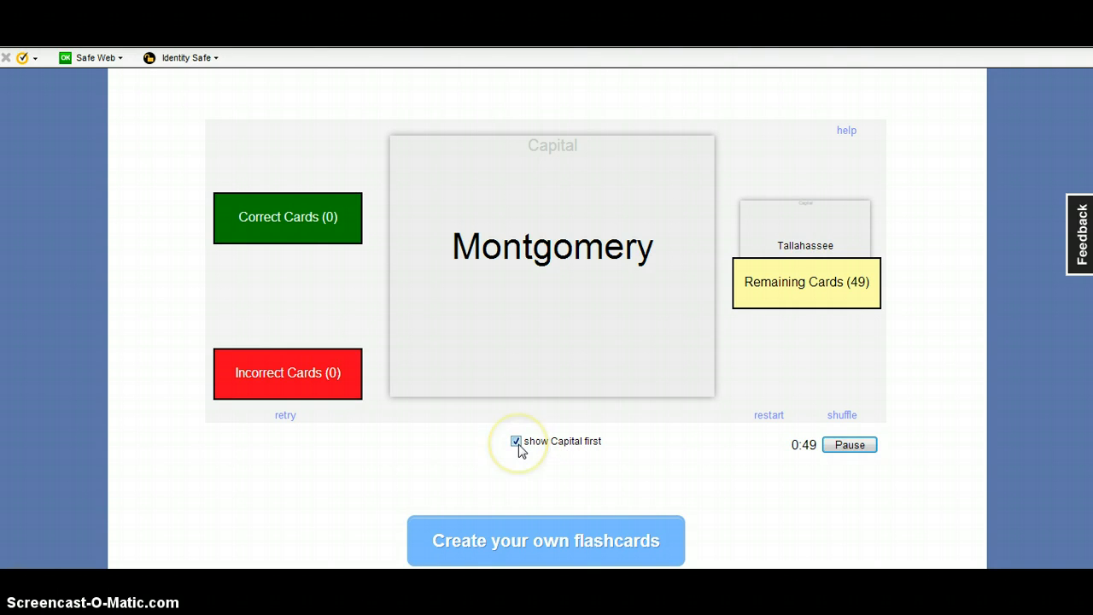
{"action": "left_click", "coordinate": [557, 443]}
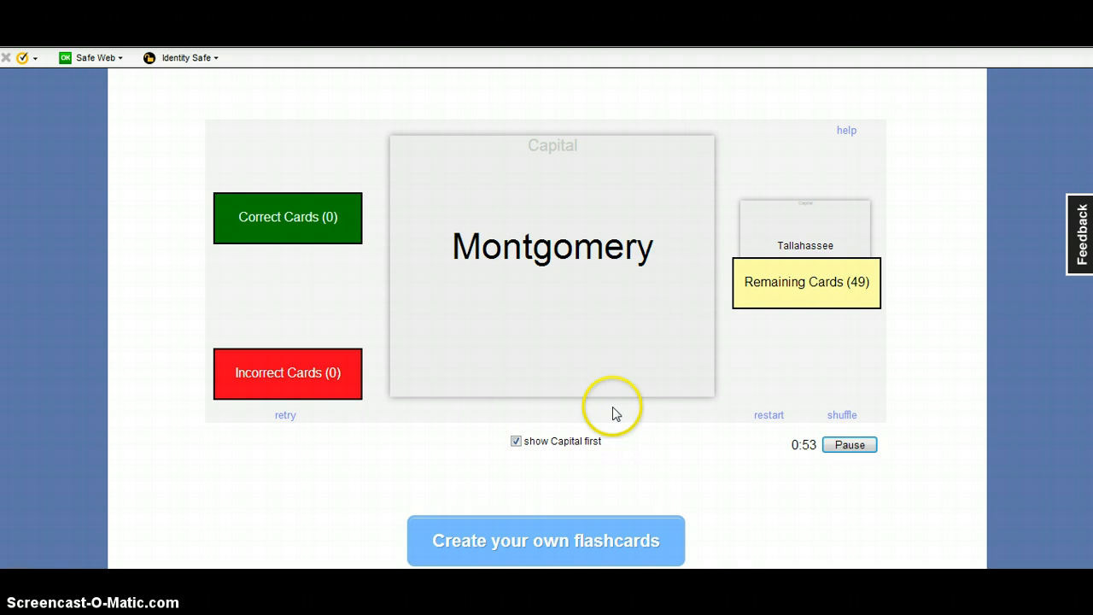
{"action": "left_click", "coordinate": [536, 295]}
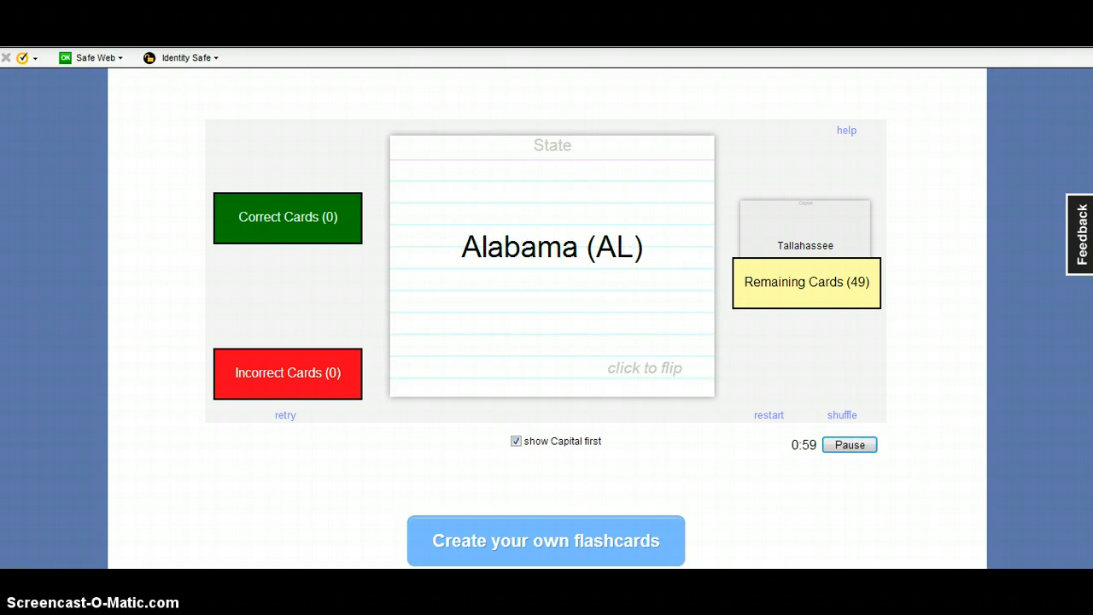
- Open the sign-up page for creating own flashcards and enter kasutaja as the new account's username
{"action": "scroll", "coordinate": [547, 341], "scroll_direction": "down", "scroll_amount": 3}
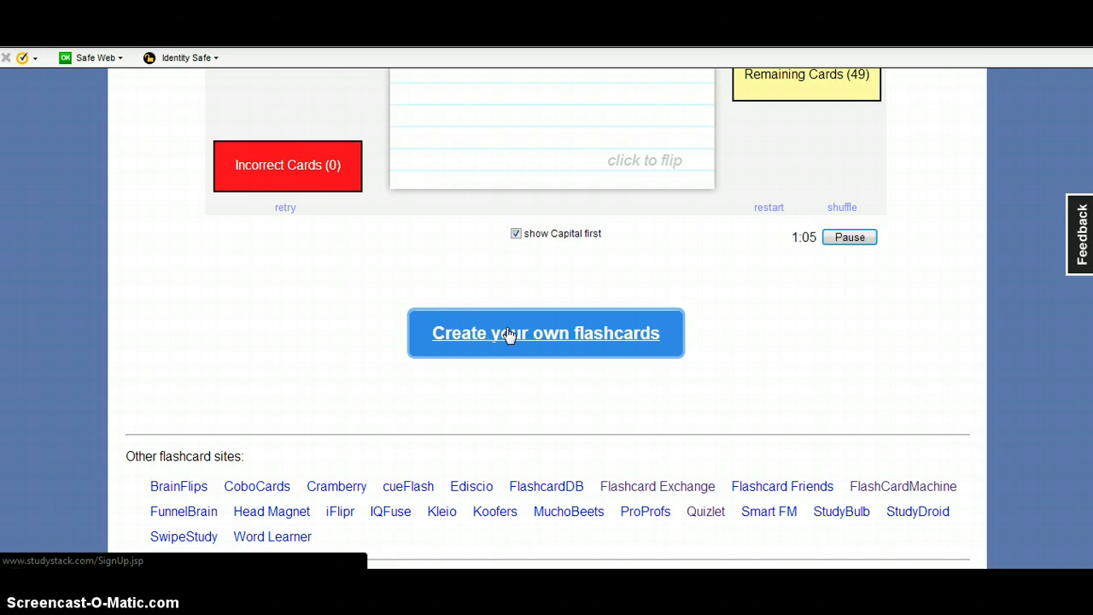
{"action": "left_click", "coordinate": [508, 333]}
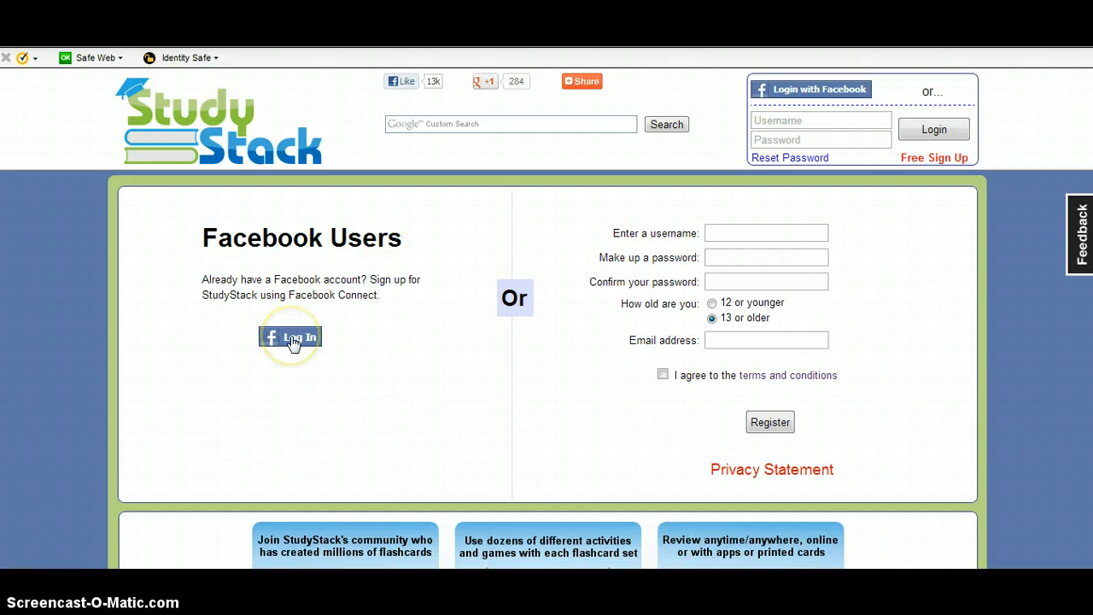
{"action": "left_click", "coordinate": [724, 232]}
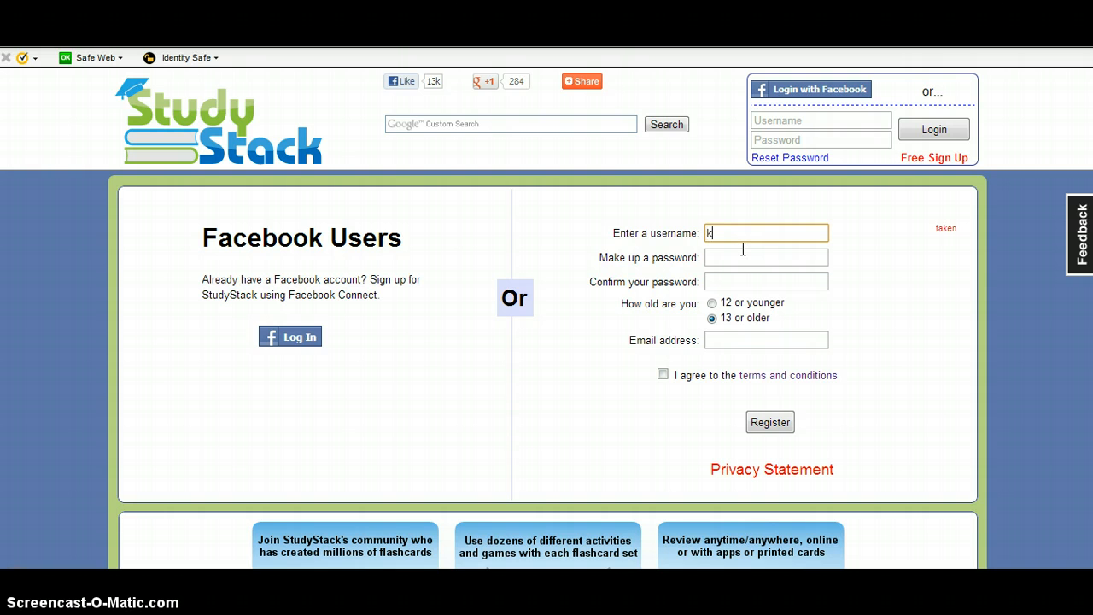
{"action": "type", "text": "aja"}
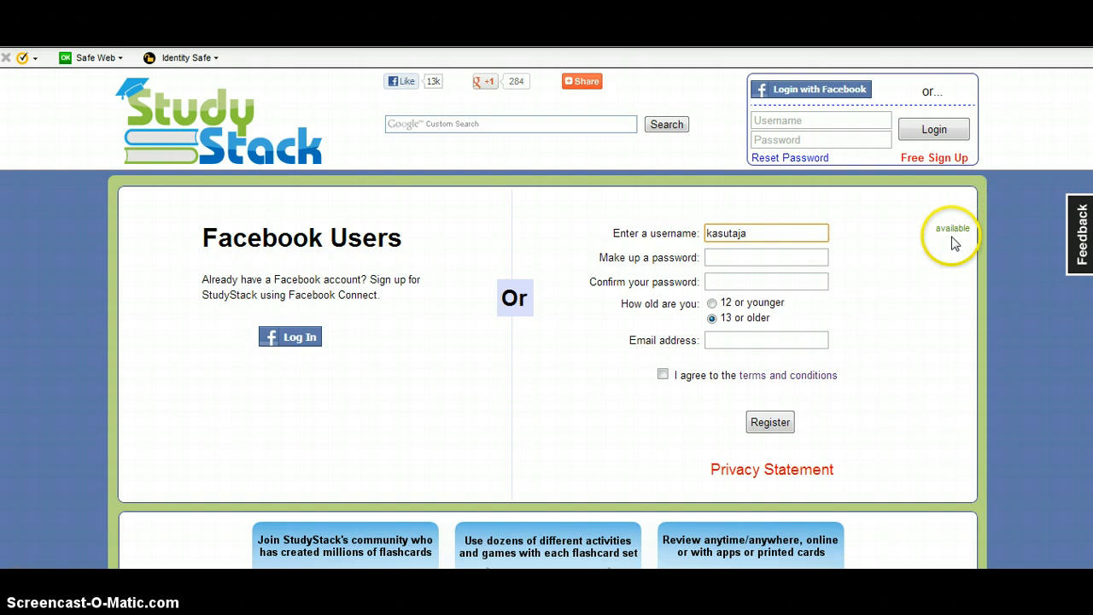
- Enter the new account's password and its confirmation so that both match
{"action": "left_click", "coordinate": [716, 260]}
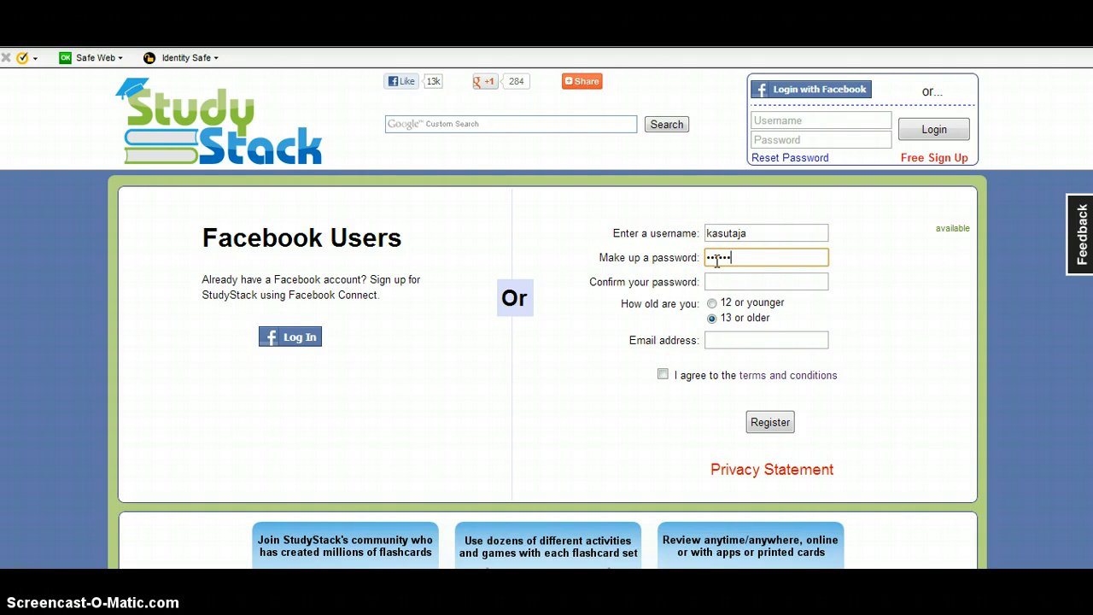
{"action": "left_click", "coordinate": [715, 282]}
{"action": "type", "text": "••"}
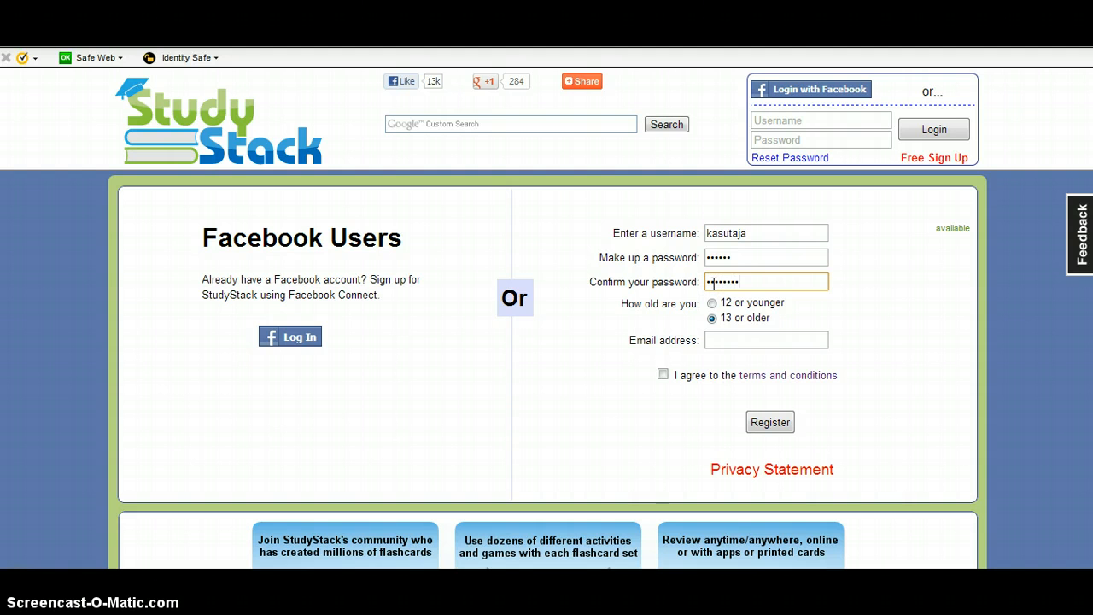
{"action": "left_click", "coordinate": [733, 259]}
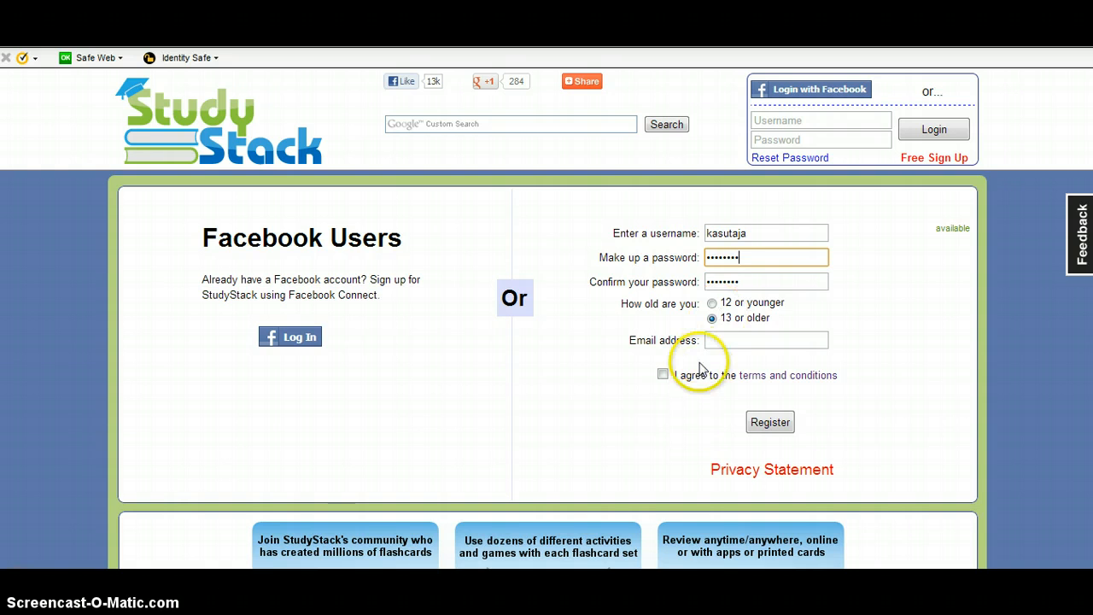
- Complete the registration form with the age group 13 or older, the email address and agreement to the terms and conditions
{"action": "left_click", "coordinate": [712, 304]}
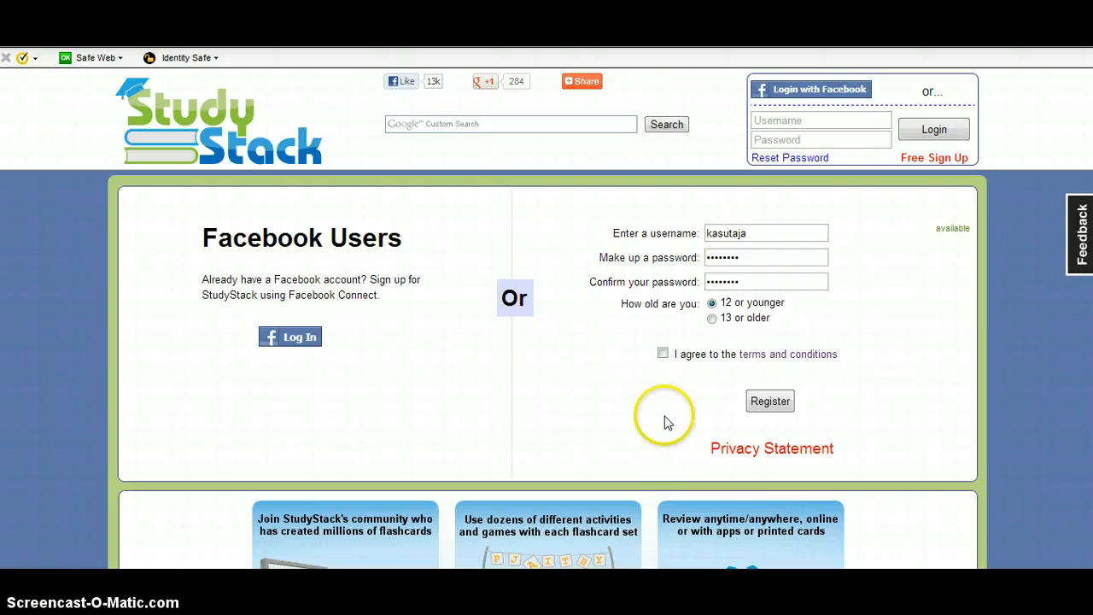
{"action": "left_click", "coordinate": [712, 318]}
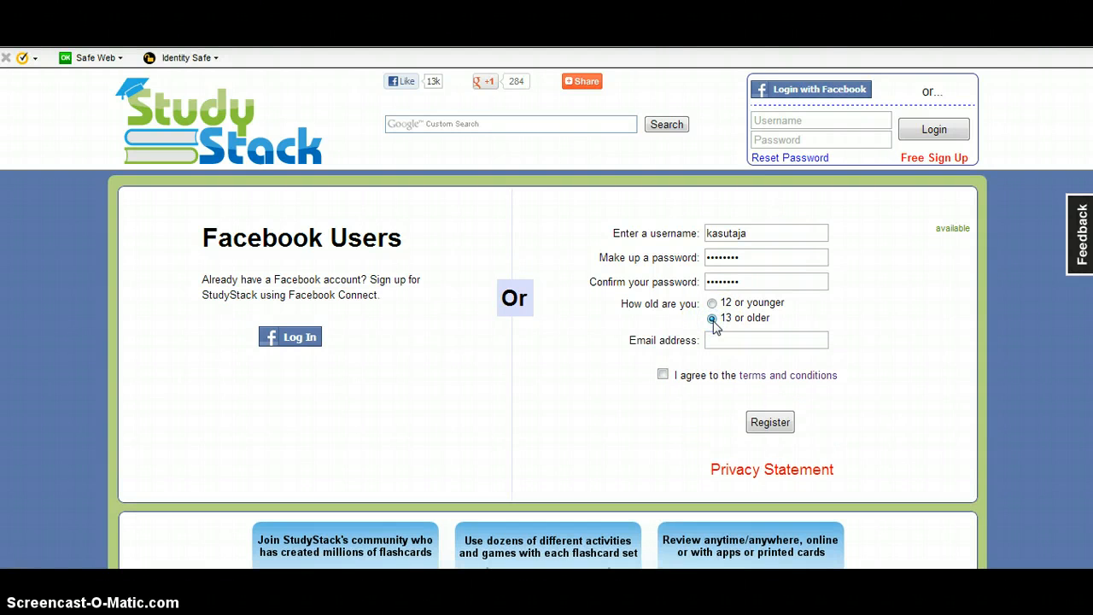
{"action": "left_click", "coordinate": [719, 338]}
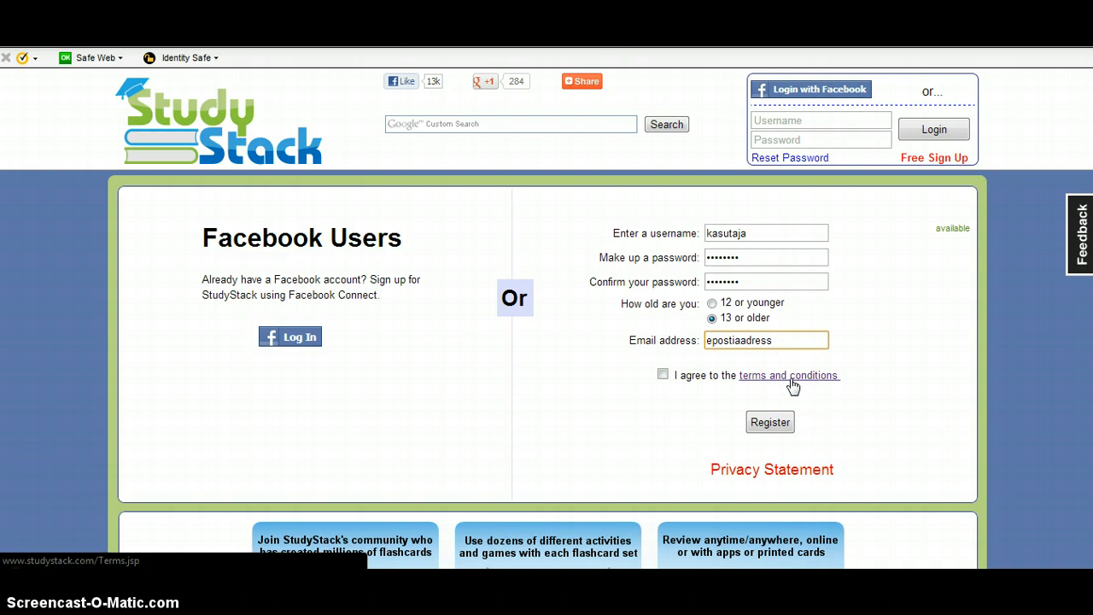
{"action": "left_click", "coordinate": [663, 375]}
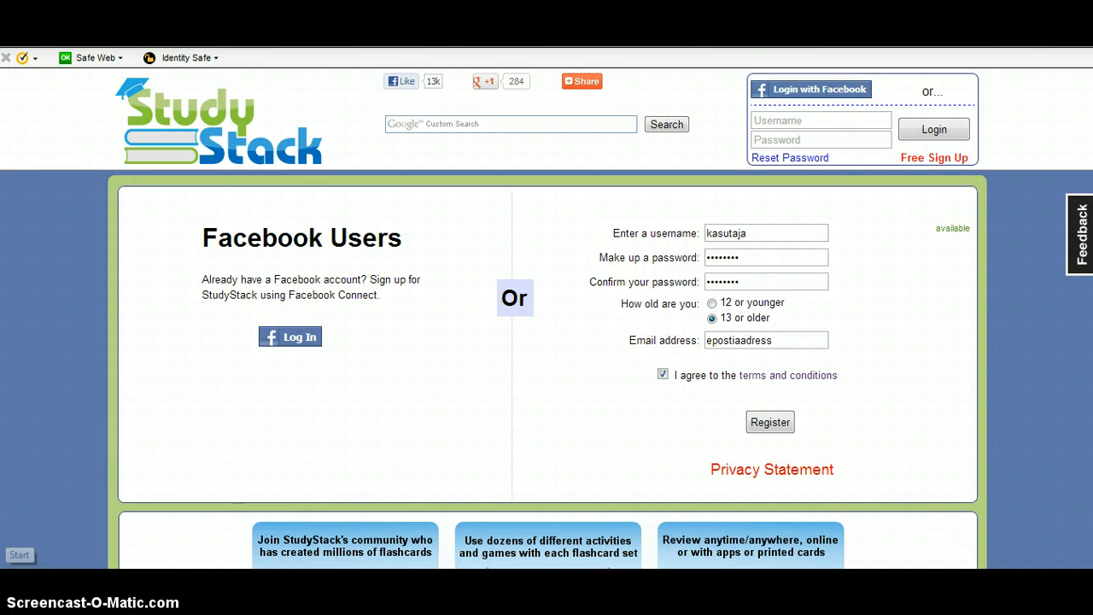
{"action": "left_click", "coordinate": [23, 583]}
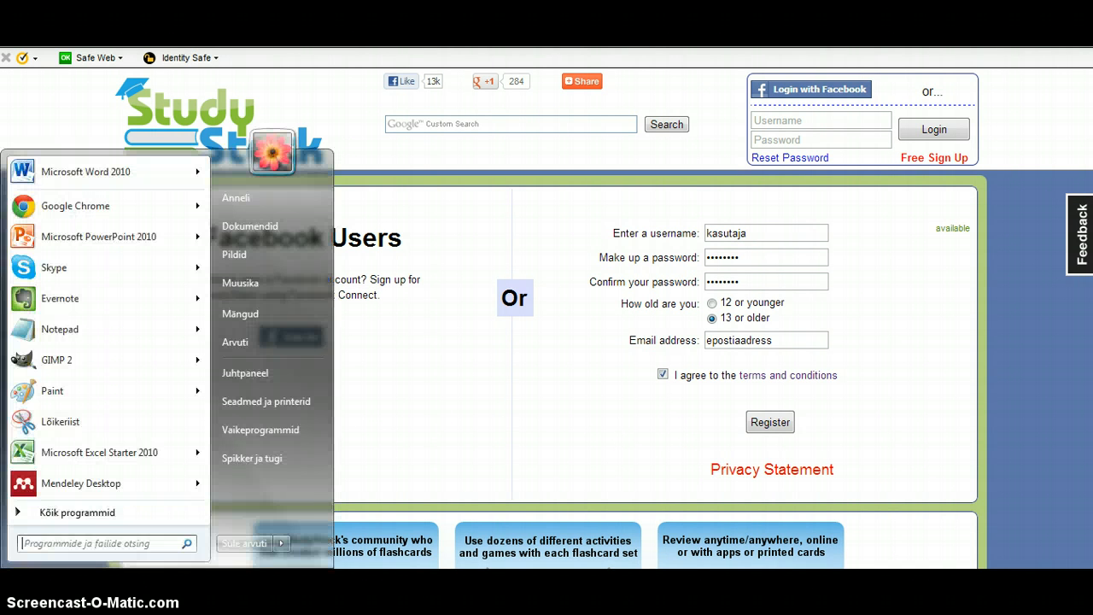
{"action": "left_click", "coordinate": [385, 483]}
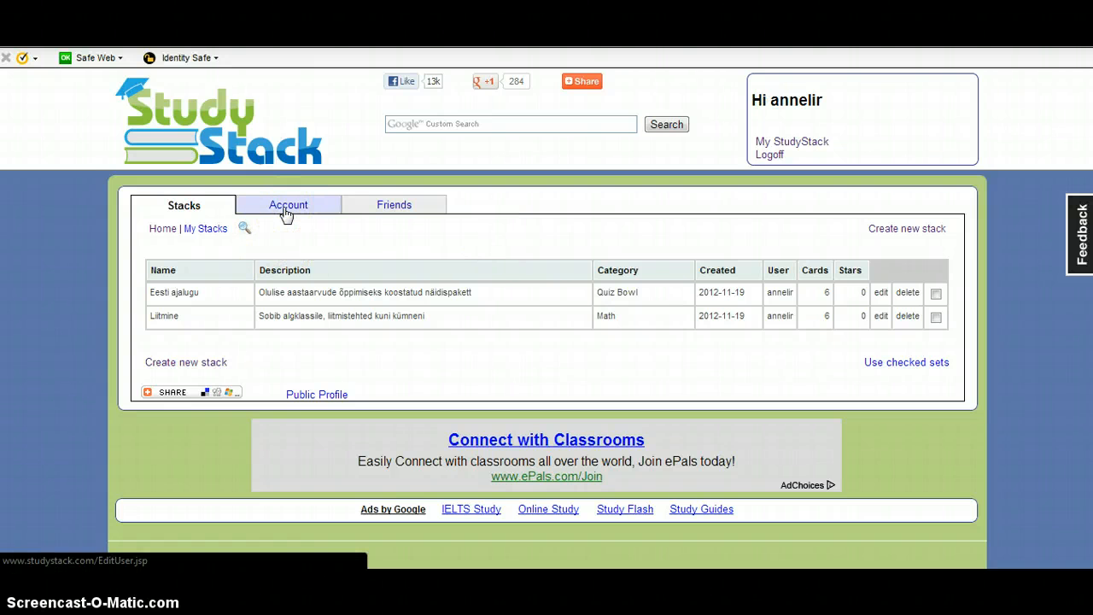
- Look at the friends' flashcard sets page and return to the list of own stacks
{"action": "left_click", "coordinate": [405, 208]}
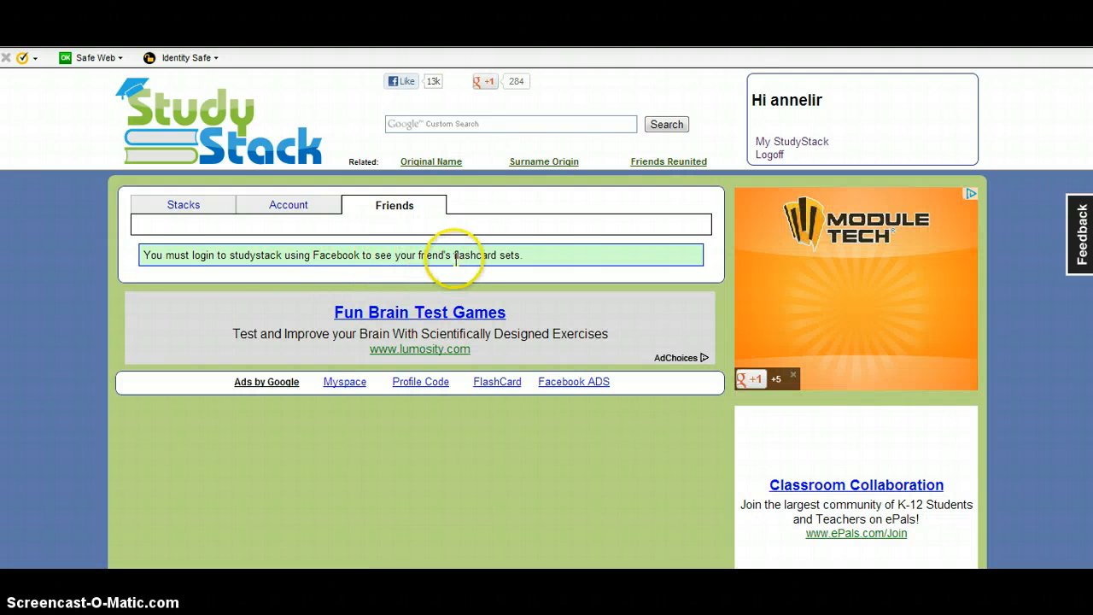
{"action": "left_click", "coordinate": [181, 207]}
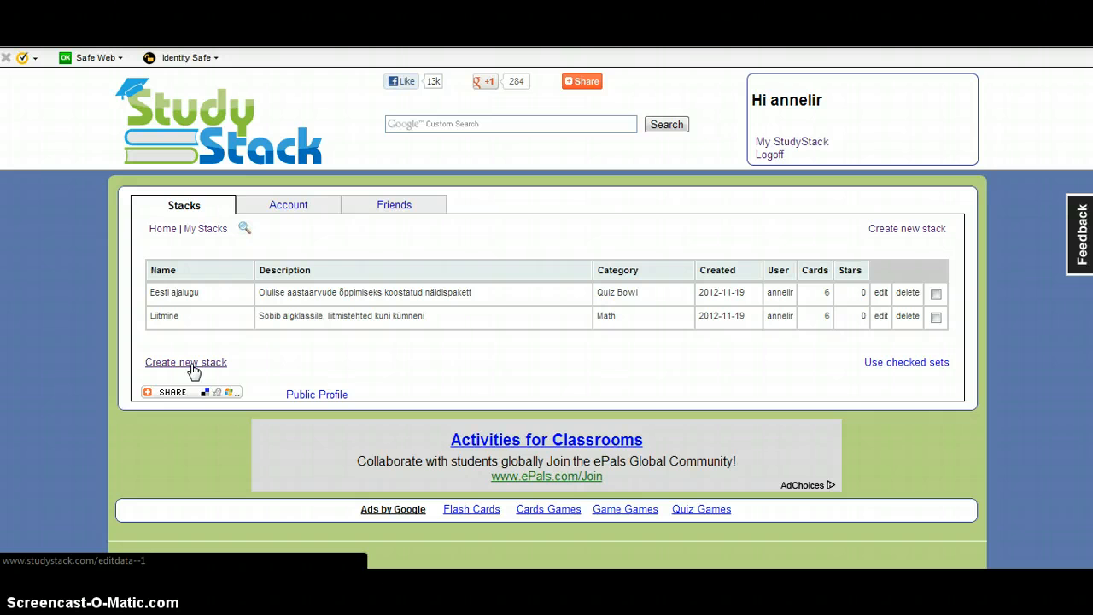
- Create a new stack named Lahutamine with the description "Matemaatika tehted 1-10" and save it
{"action": "left_click", "coordinate": [896, 236]}
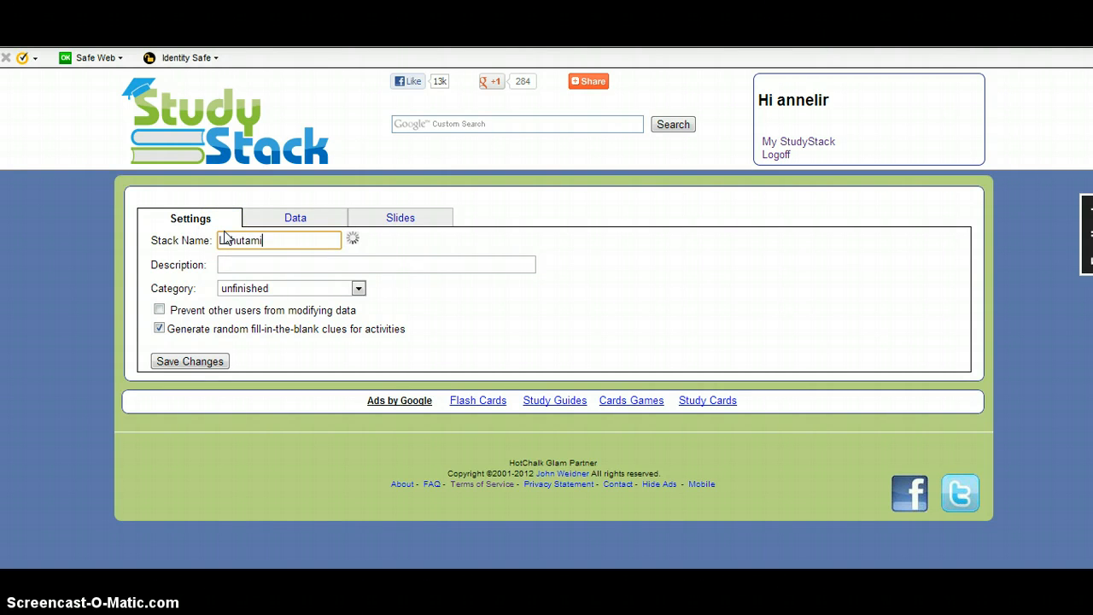
{"action": "left_click", "coordinate": [232, 262]}
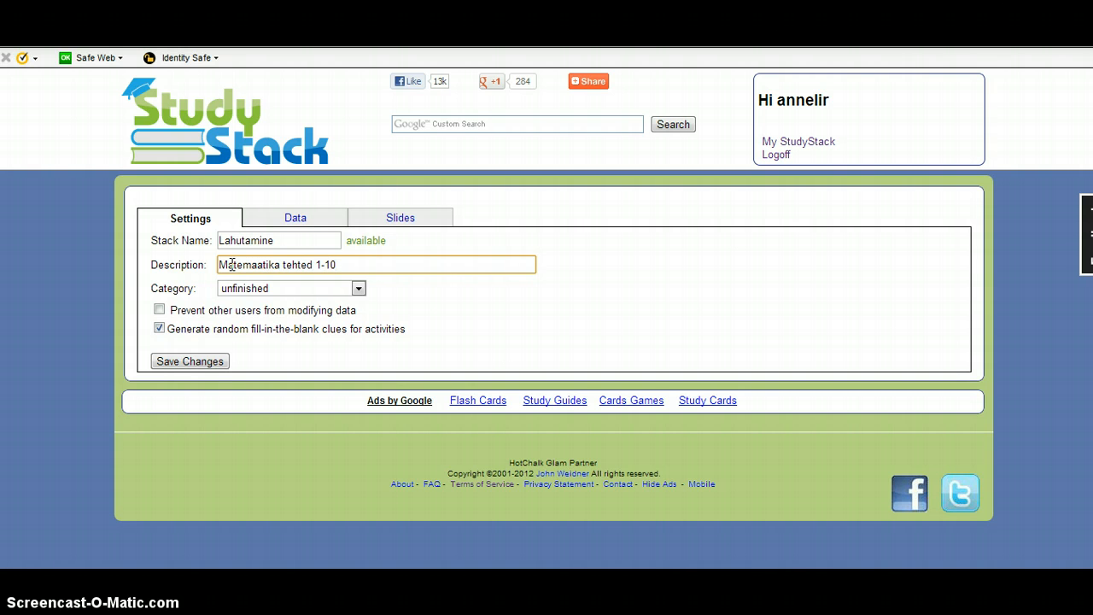
{"action": "left_click", "coordinate": [232, 265]}
{"action": "left_click", "coordinate": [195, 362]}
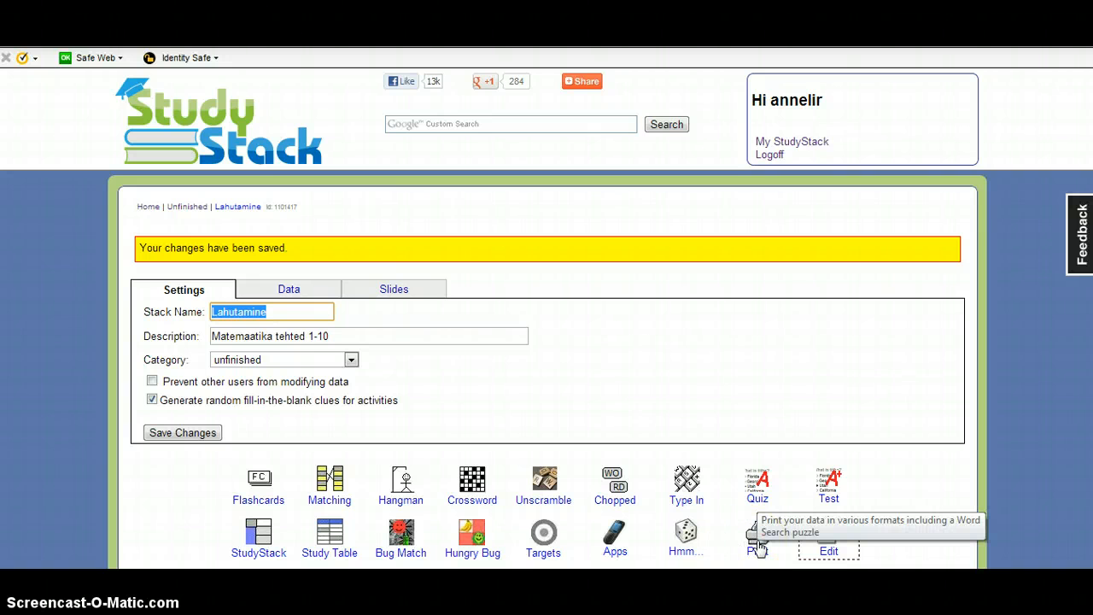
- Enter the questions 8-4, 6-2 and 10-5 in three rows of the Lahutamine stack's data
{"action": "left_click", "coordinate": [284, 290]}
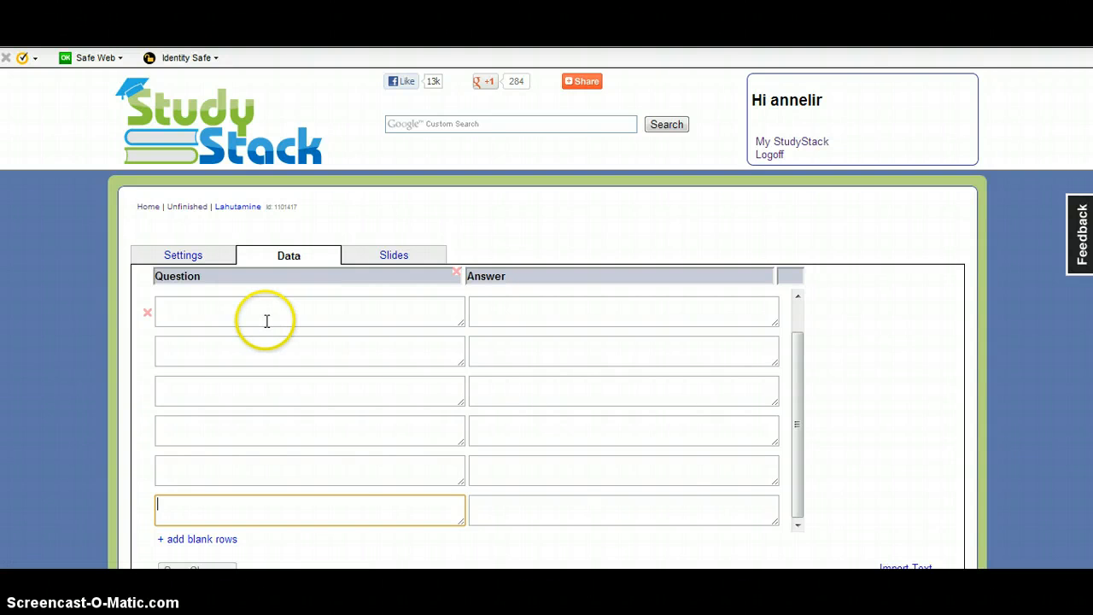
{"action": "left_click", "coordinate": [266, 320]}
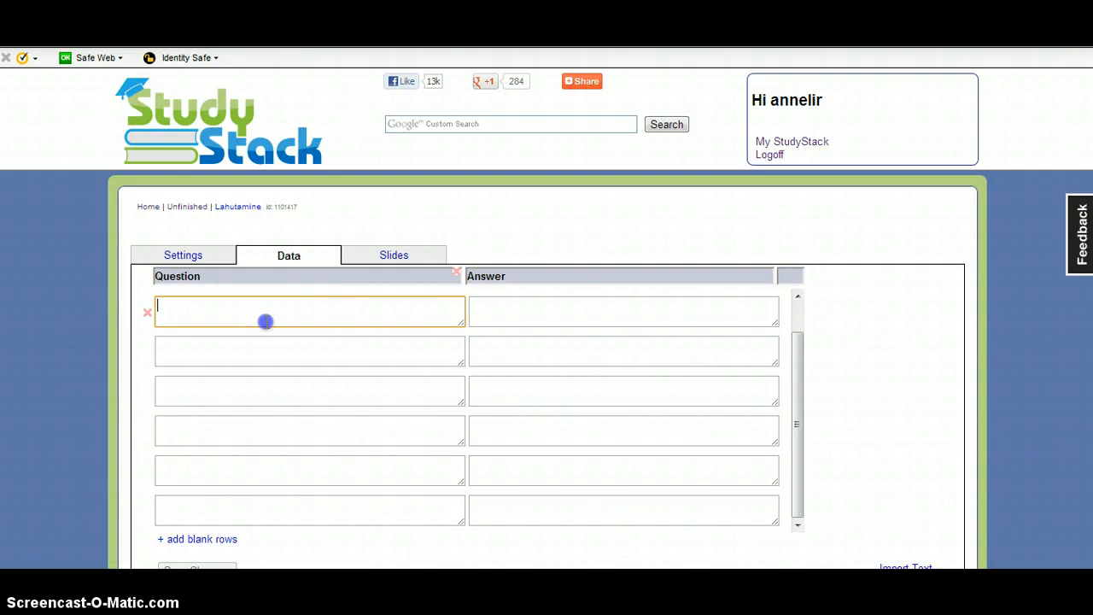
{"action": "left_click", "coordinate": [540, 320]}
{"action": "left_click", "coordinate": [262, 319]}
{"action": "type", "text": "8 - 4"}
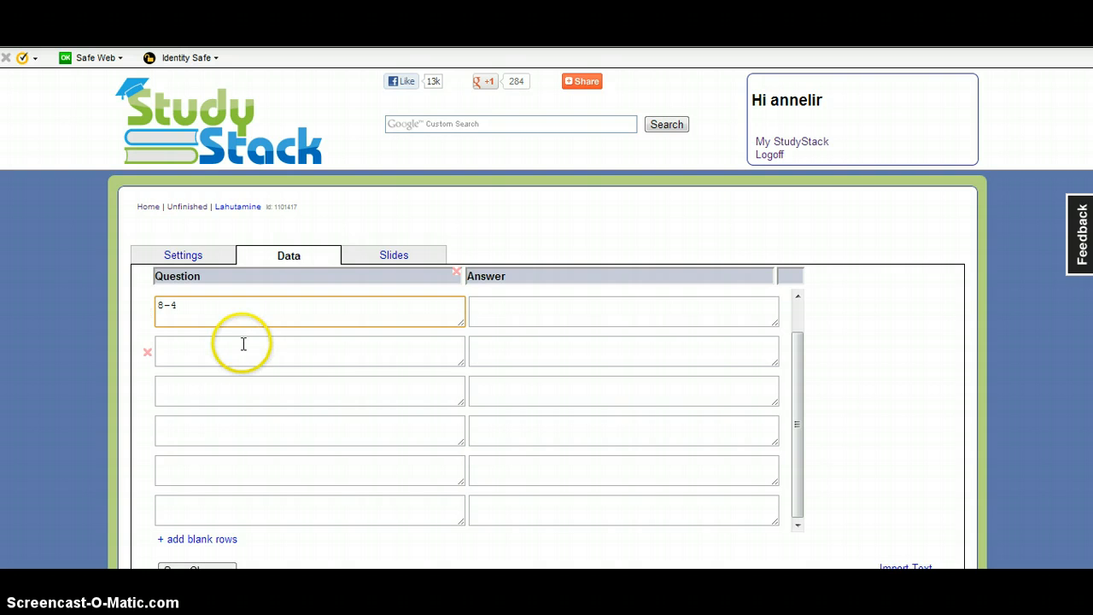
{"action": "left_click", "coordinate": [242, 351]}
{"action": "type", "text": "6"}
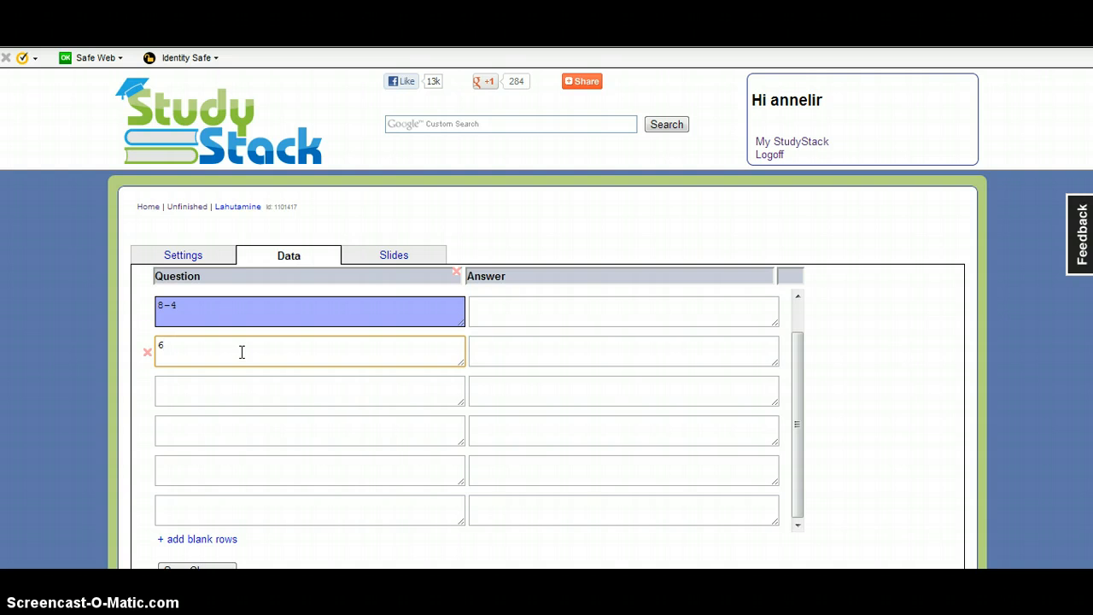
{"action": "type", "text": " - 2"}
{"action": "left_click", "coordinate": [227, 387]}
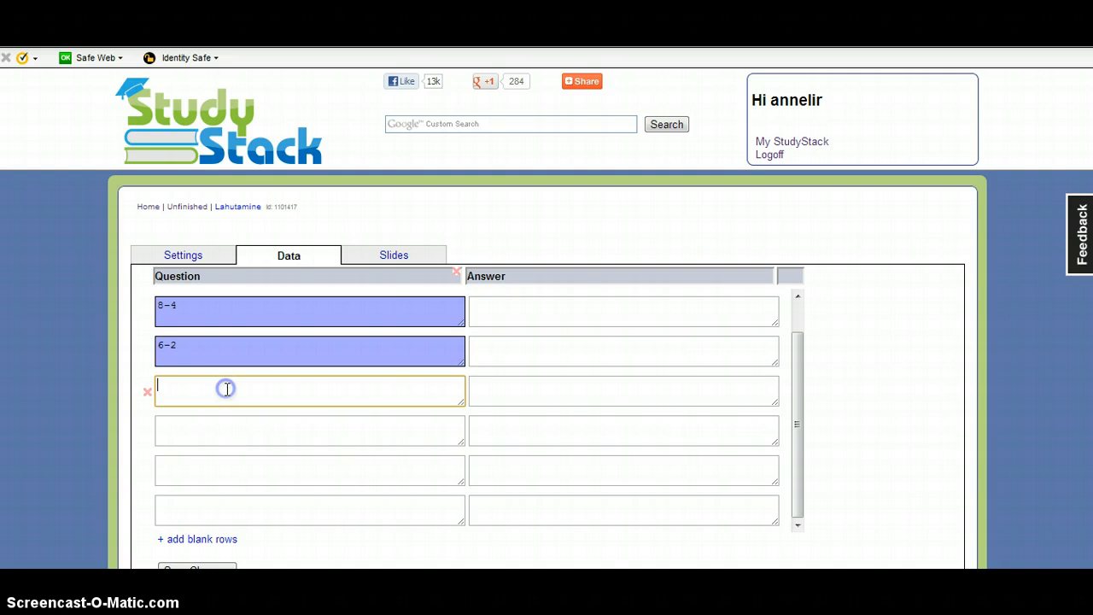
{"action": "type", "text": "10-5"}
- Fill in the answers 4, 4 and 5 for the three questions and save the changes
{"action": "left_click", "coordinate": [494, 318]}
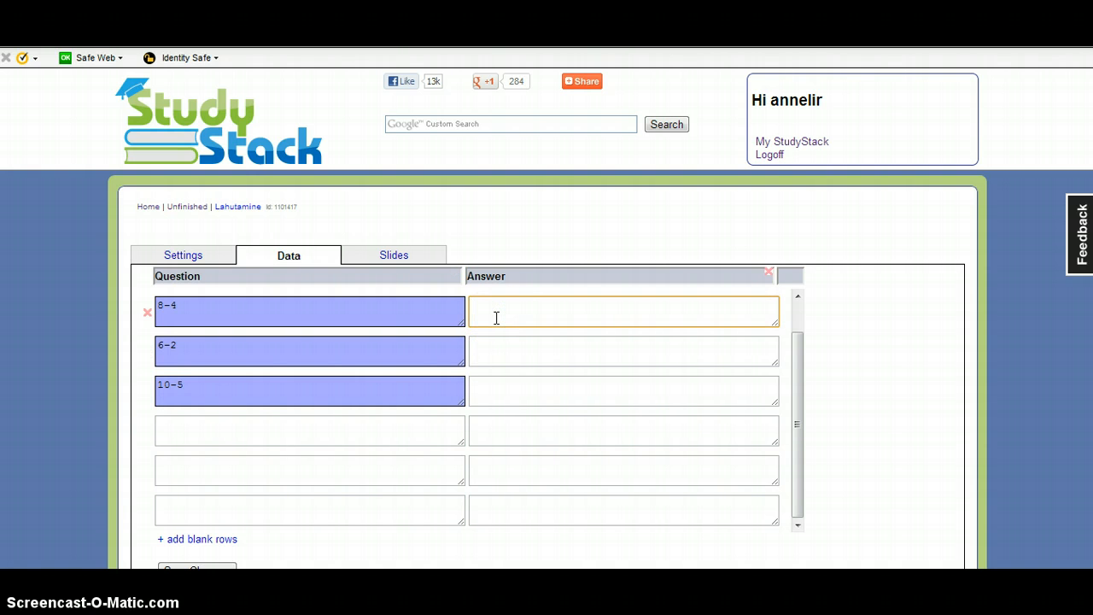
{"action": "type", "text": "4"}
{"action": "left_click", "coordinate": [504, 345]}
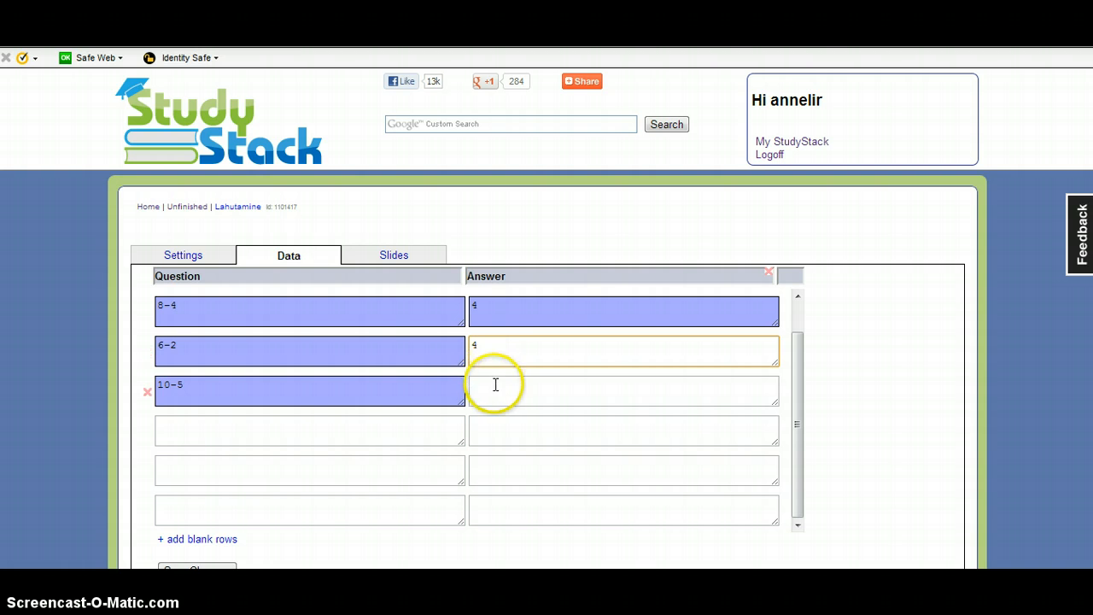
{"action": "left_click", "coordinate": [494, 384]}
{"action": "type", "text": "5"}
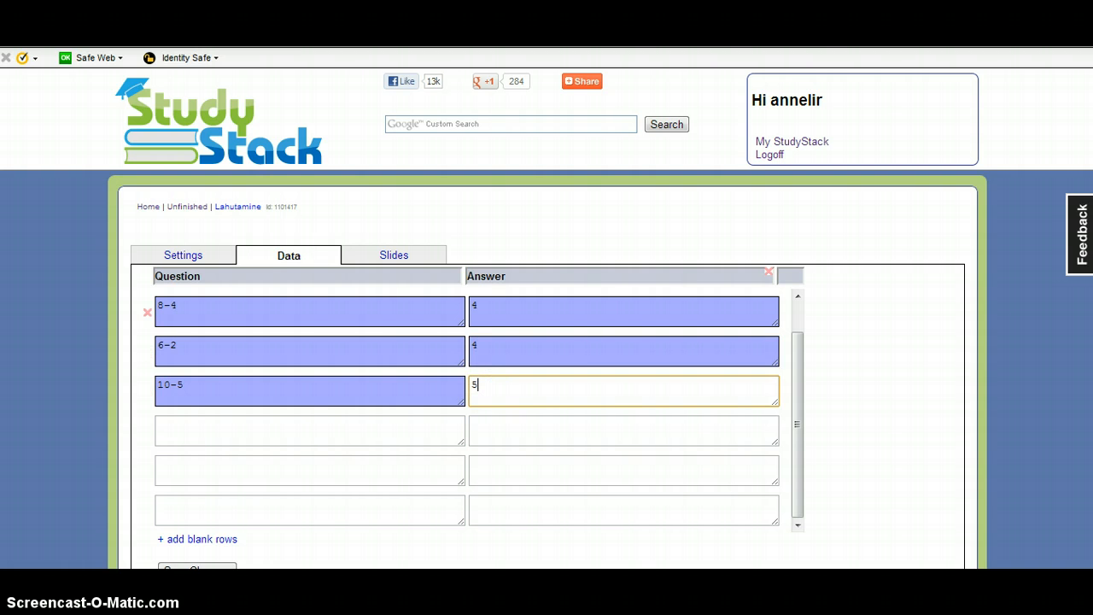
{"action": "scroll", "coordinate": [547, 324], "scroll_direction": "down", "scroll_amount": 3}
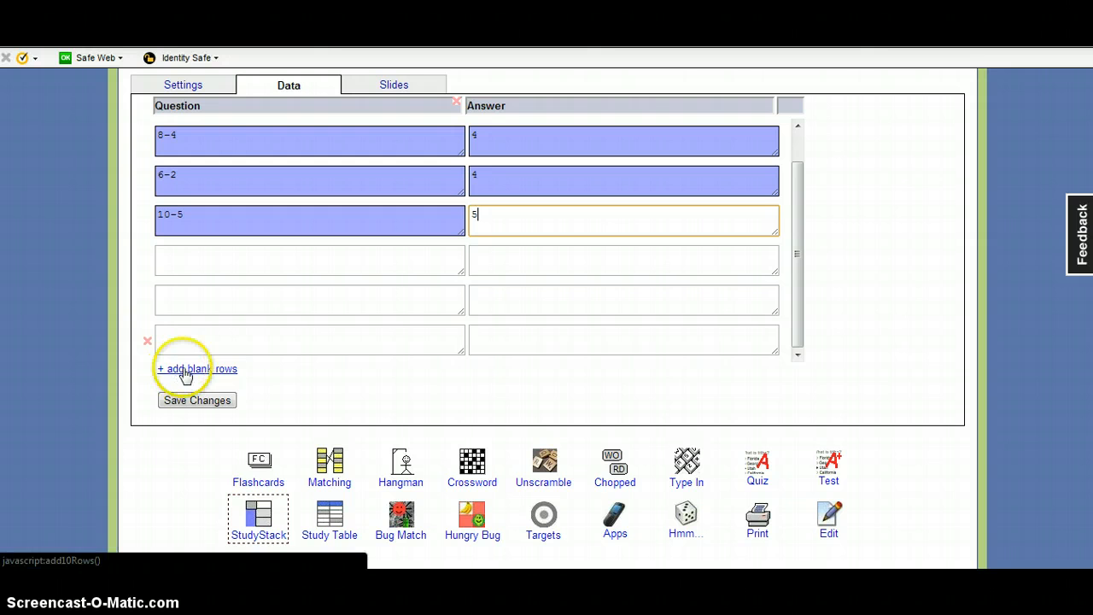
{"action": "left_click", "coordinate": [193, 403]}
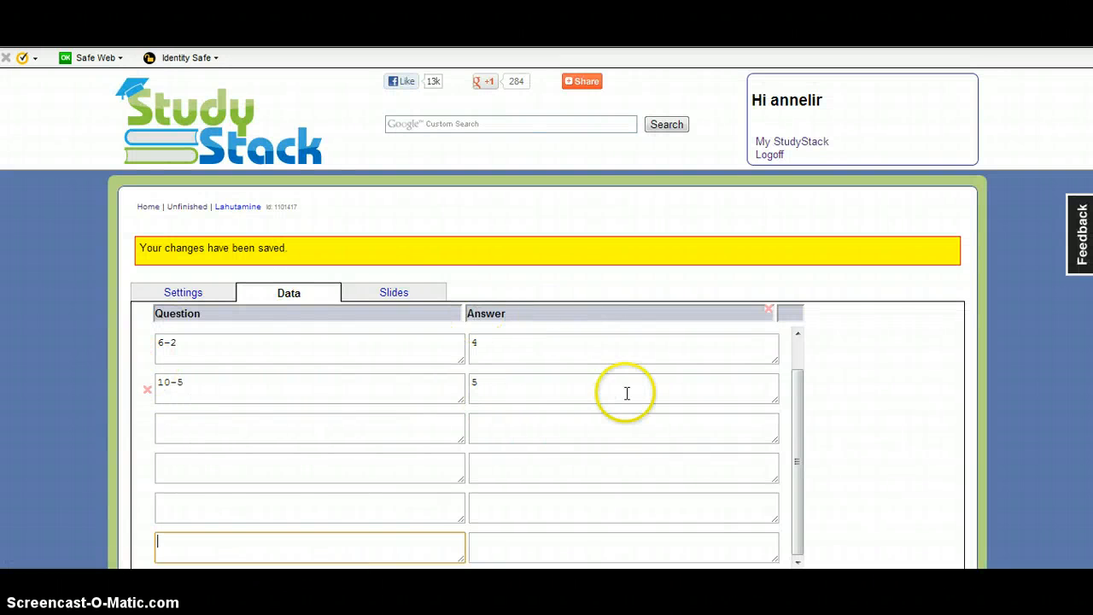
- Open the Lahutamine stack as flashcards and flip the first card, 8-4, to its answer
{"action": "scroll", "coordinate": [547, 318], "scroll_direction": "down", "scroll_amount": 3}
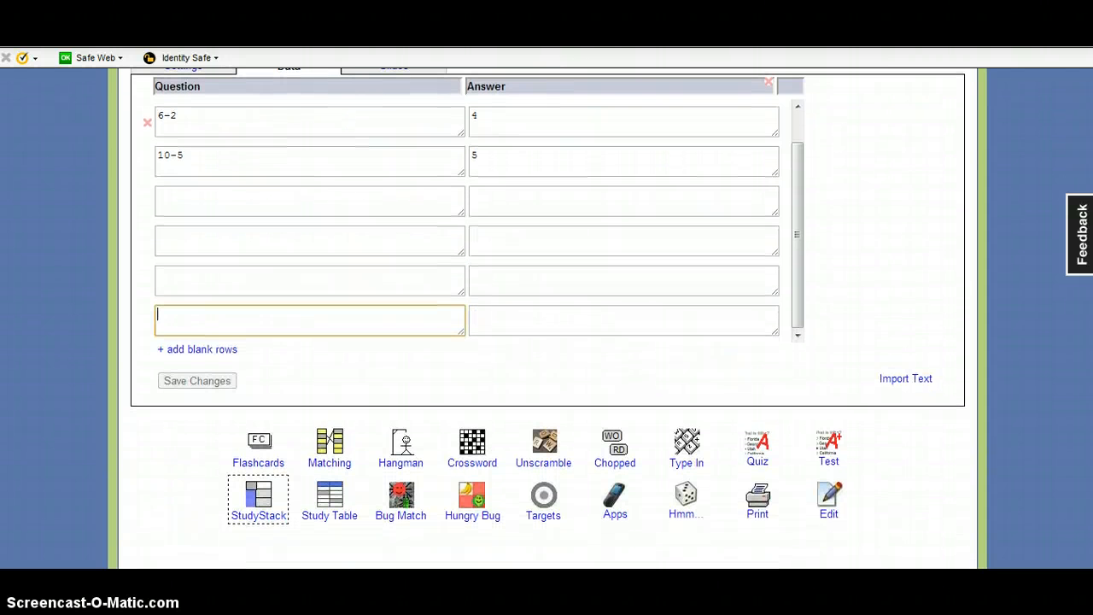
{"action": "left_click", "coordinate": [905, 384]}
{"action": "scroll", "coordinate": [548, 318], "scroll_direction": "down", "scroll_amount": 1}
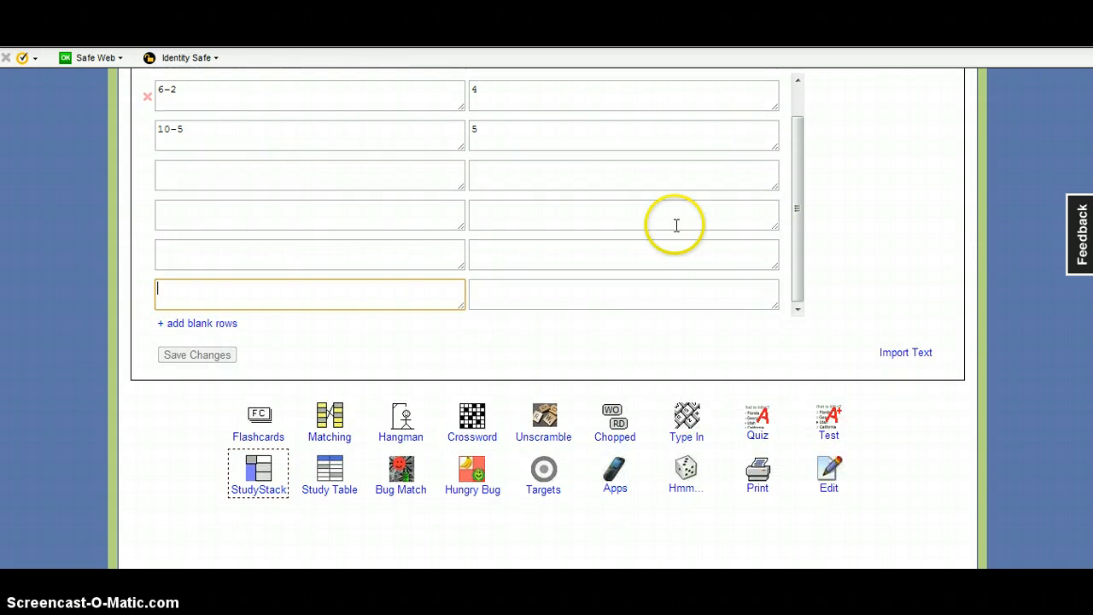
{"action": "left_click", "coordinate": [255, 438]}
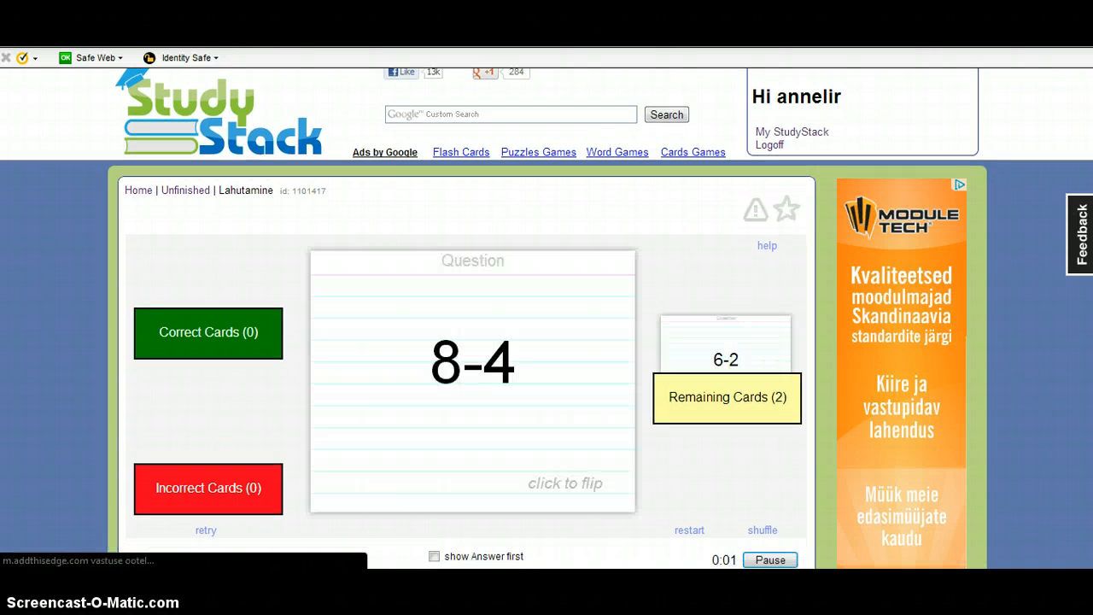
{"action": "scroll", "coordinate": [546, 341], "scroll_direction": "down", "scroll_amount": 1}
{"action": "left_click", "coordinate": [513, 373]}
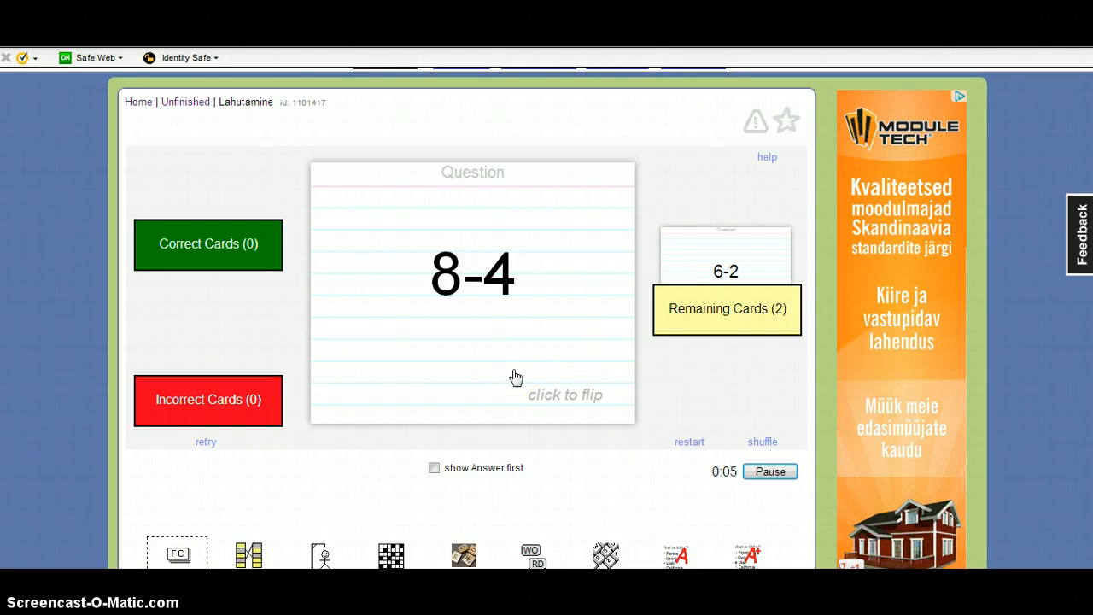
{"action": "left_click", "coordinate": [500, 351]}
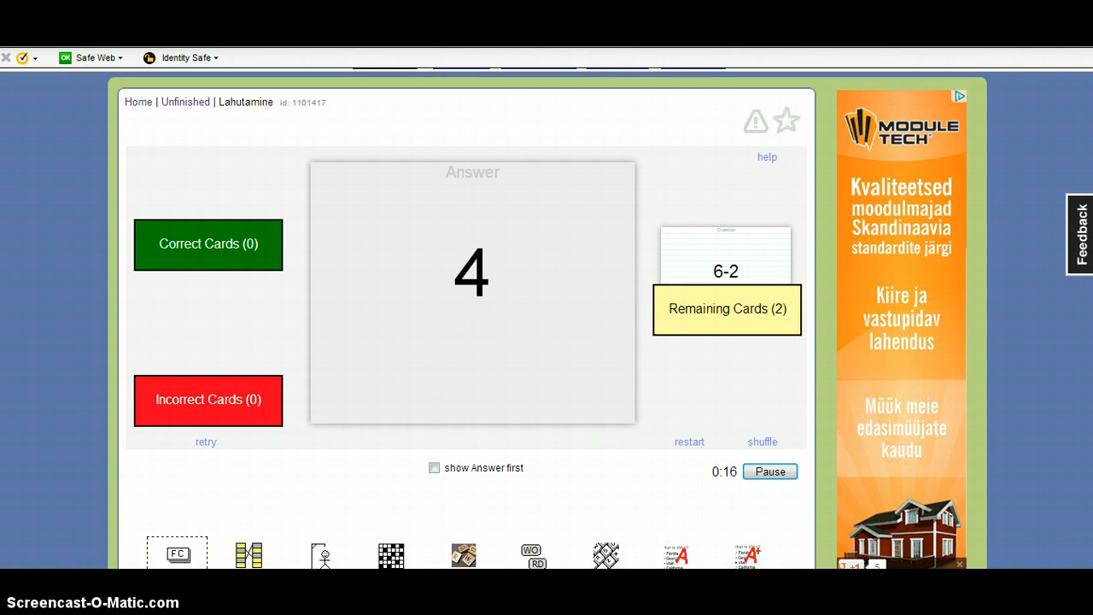
- Examine the flashcard page, including the stack's ID and the other study activities offered for it
{"action": "scroll", "coordinate": [546, 316], "scroll_direction": "down", "scroll_amount": 3}
{"action": "scroll", "coordinate": [547, 316], "scroll_direction": "up", "scroll_amount": 2}
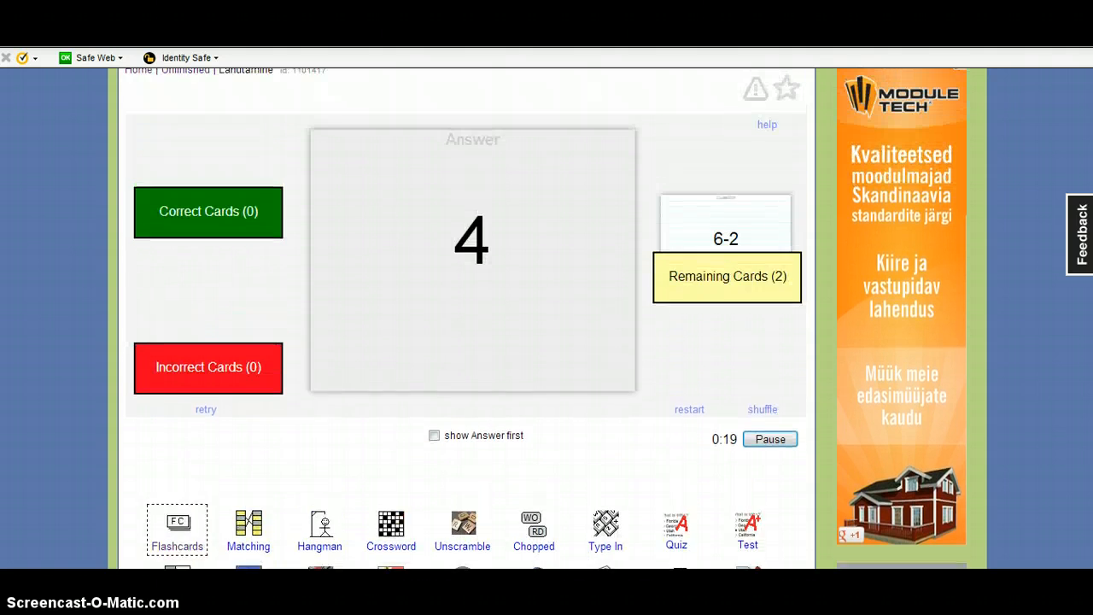
{"action": "scroll", "coordinate": [547, 316], "scroll_direction": "up", "scroll_amount": 1}
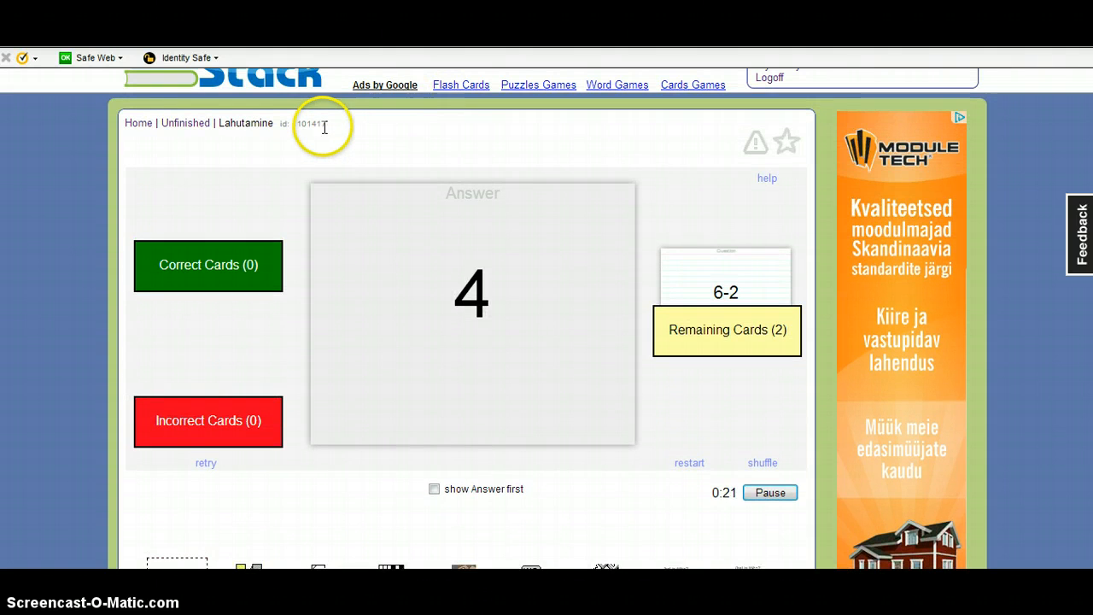
{"action": "left_click", "coordinate": [286, 126]}
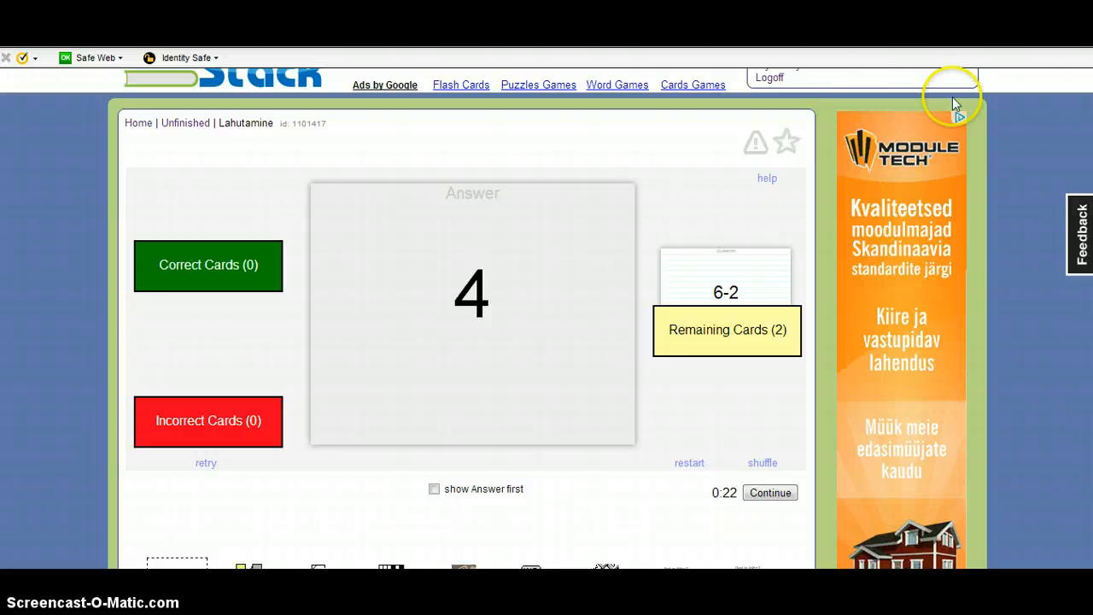
{"action": "scroll", "coordinate": [465, 319], "scroll_direction": "down", "scroll_amount": 3}
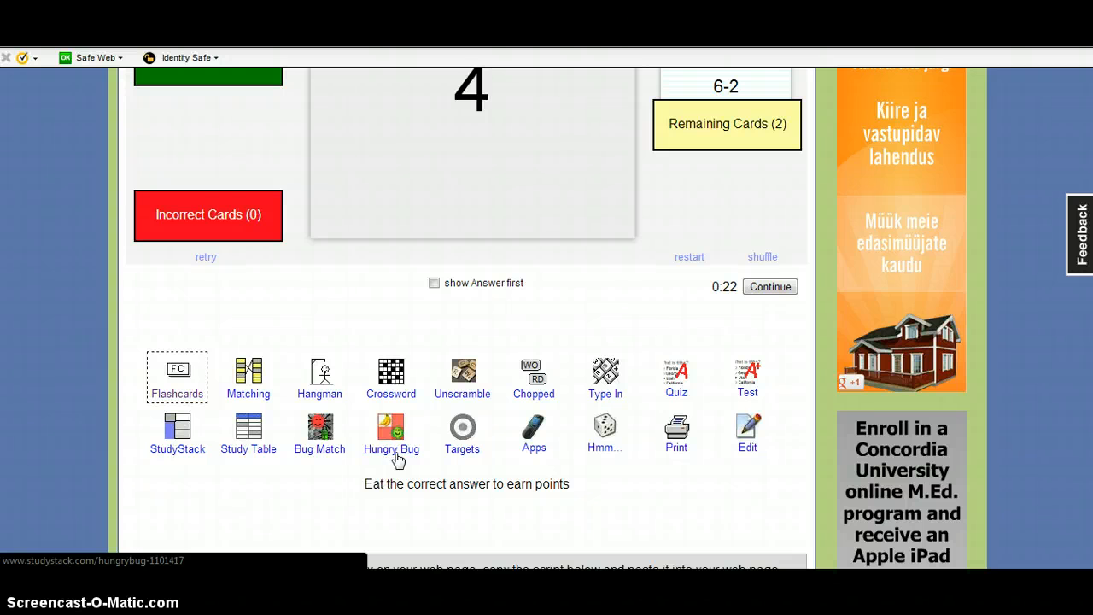
- Open the Matching activity for the stack and pair the question 6-2 with the answer 4
{"action": "left_click", "coordinate": [256, 398]}
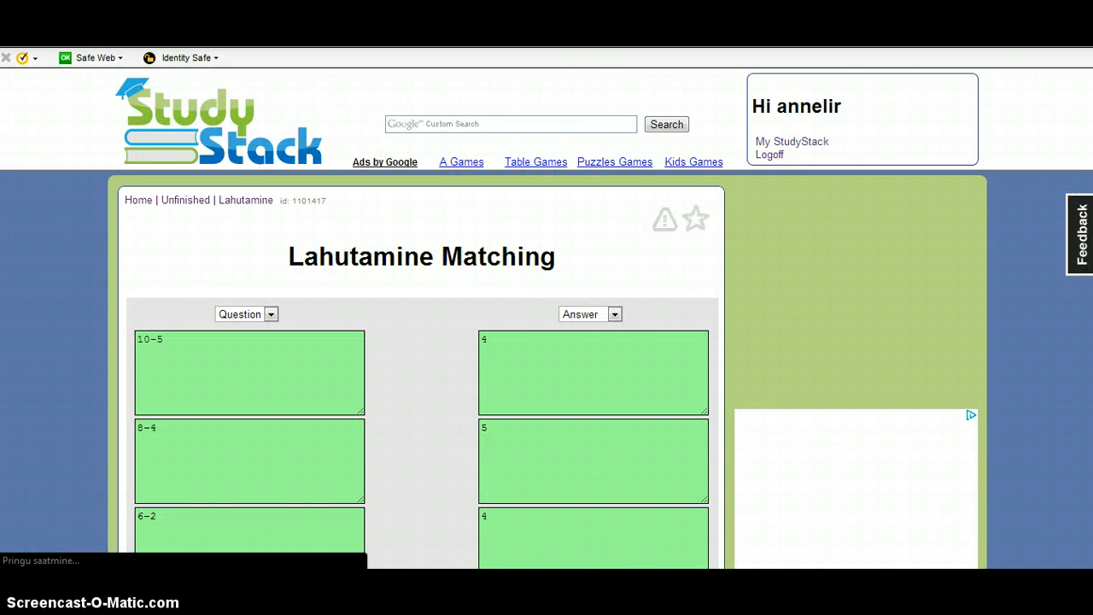
{"action": "scroll", "coordinate": [547, 342], "scroll_direction": "down", "scroll_amount": 1}
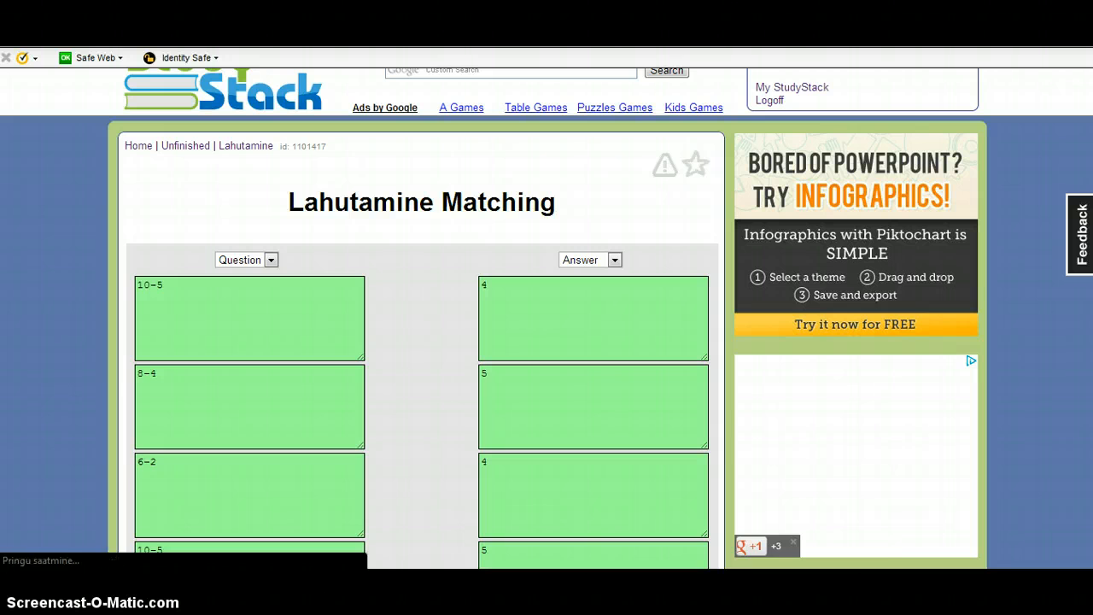
{"action": "scroll", "coordinate": [546, 318], "scroll_direction": "down", "scroll_amount": 4}
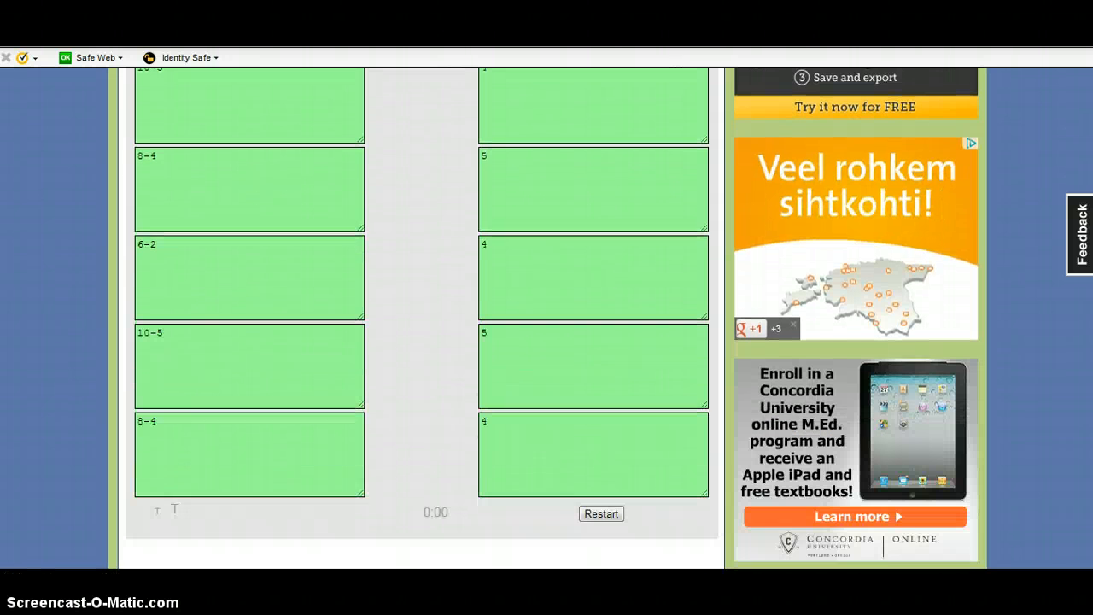
{"action": "scroll", "coordinate": [546, 318], "scroll_direction": "down", "scroll_amount": 1}
{"action": "scroll", "coordinate": [546, 317], "scroll_direction": "up", "scroll_amount": 2}
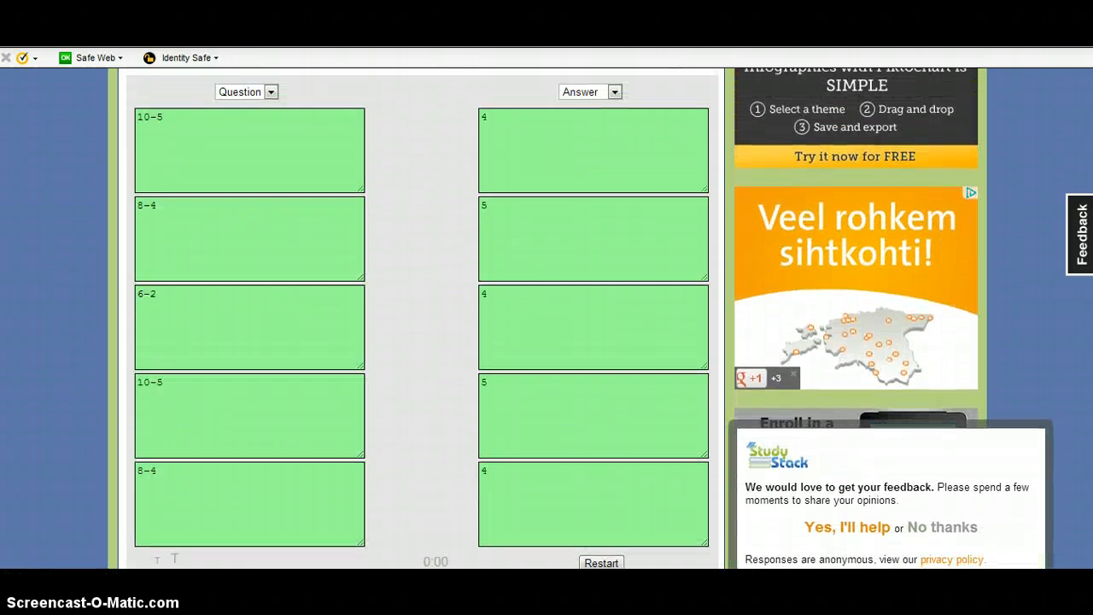
{"action": "scroll", "coordinate": [547, 317], "scroll_direction": "up", "scroll_amount": 1}
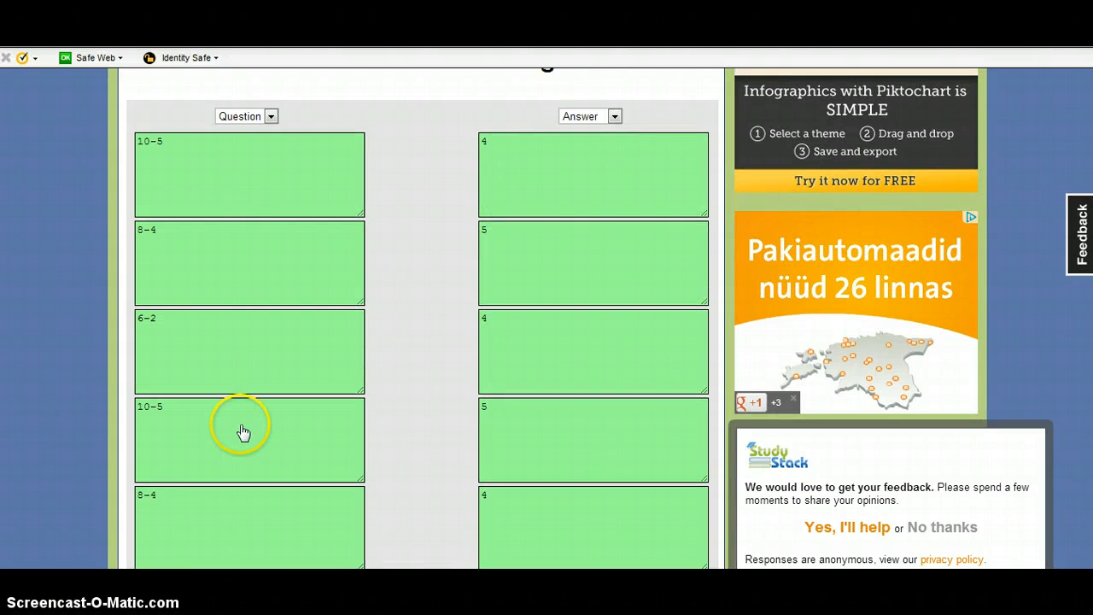
{"action": "left_click_drag", "start_coordinate": [275, 368], "coordinate": [520, 358]}
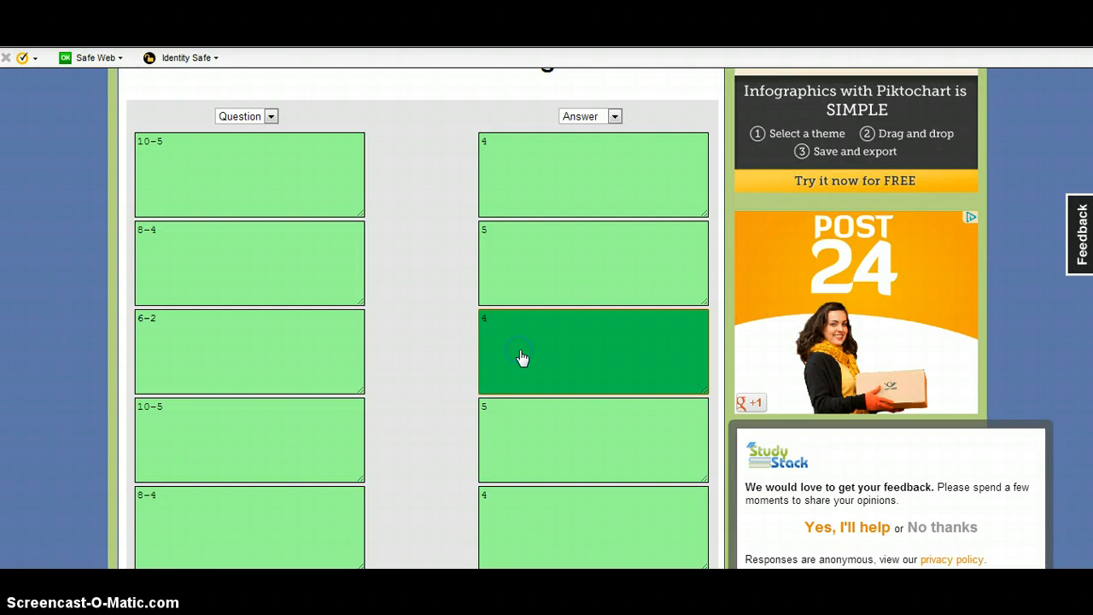
{"action": "left_click", "coordinate": [282, 350]}
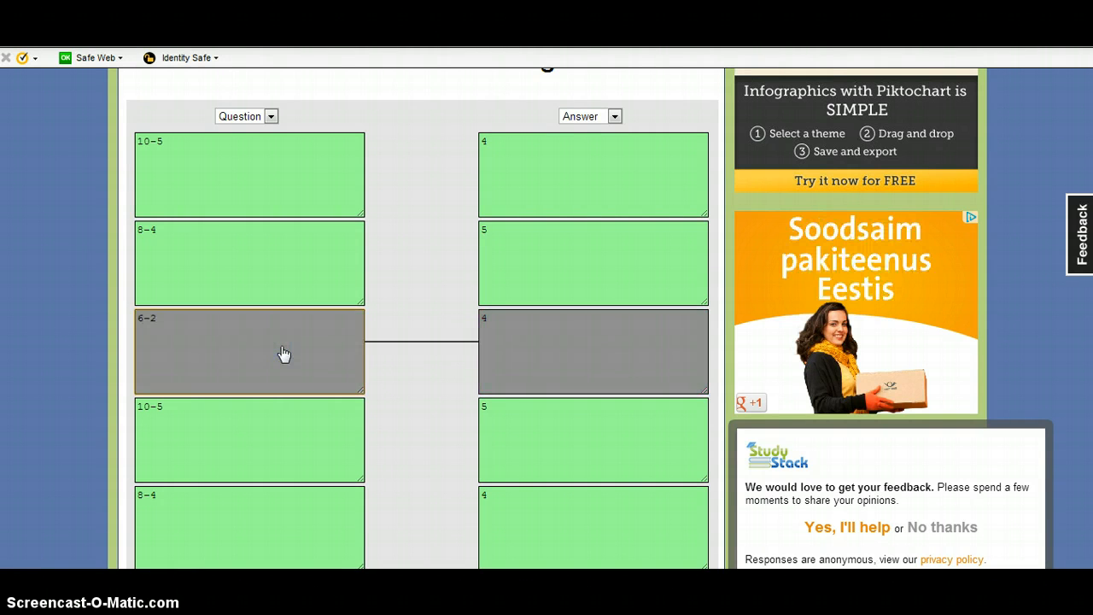
- Try pairing 8-4 with the answer 5, and match 10-5 with that answer instead
{"action": "left_click", "coordinate": [287, 250]}
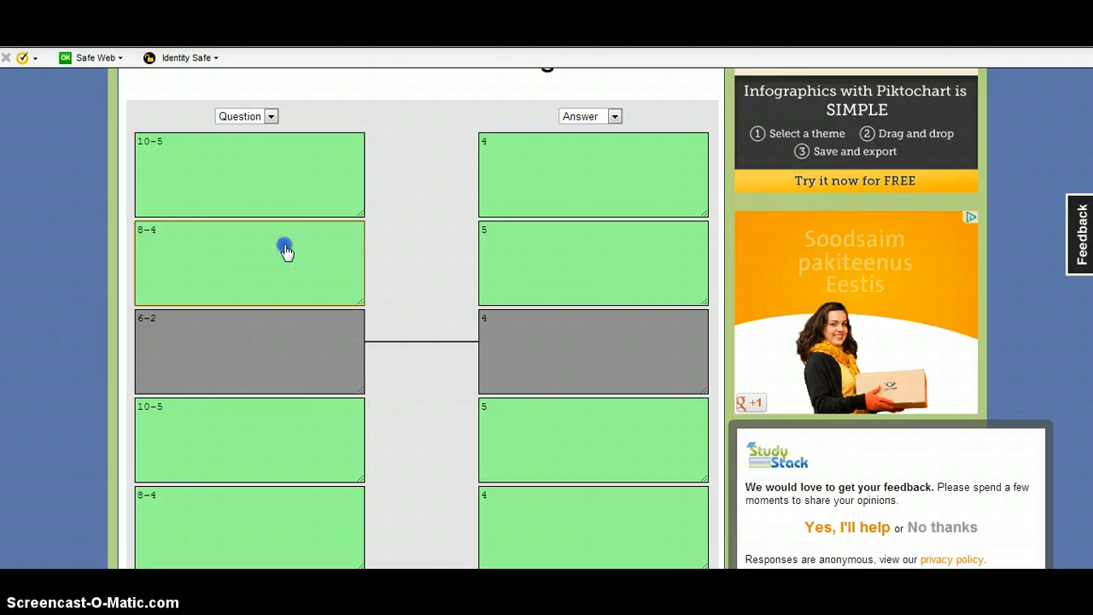
{"action": "left_click", "coordinate": [513, 264]}
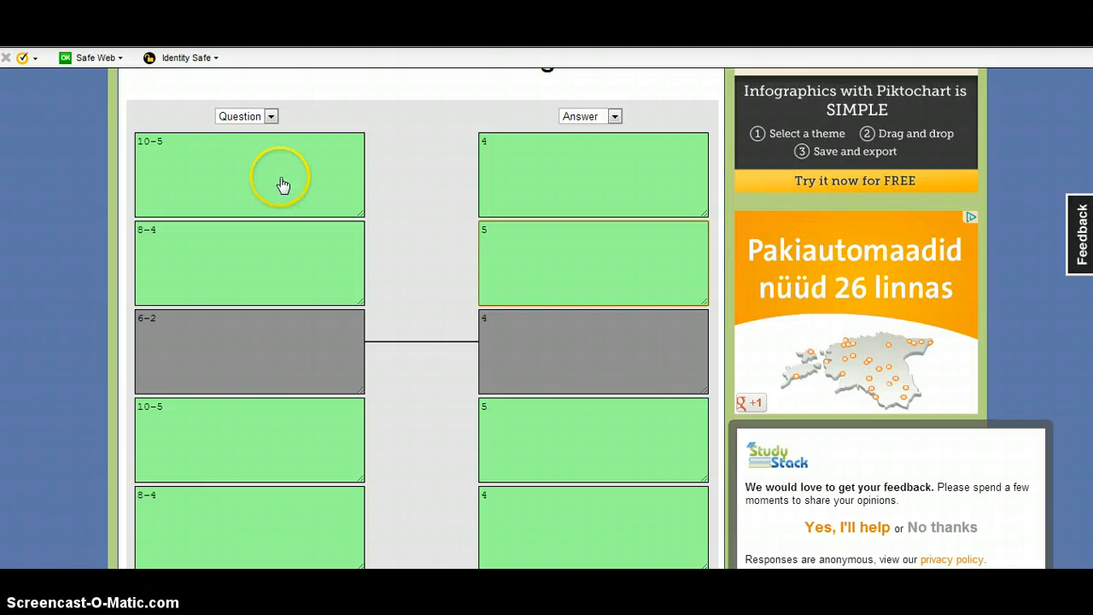
{"action": "left_click", "coordinate": [283, 185]}
{"action": "left_click", "coordinate": [525, 275]}
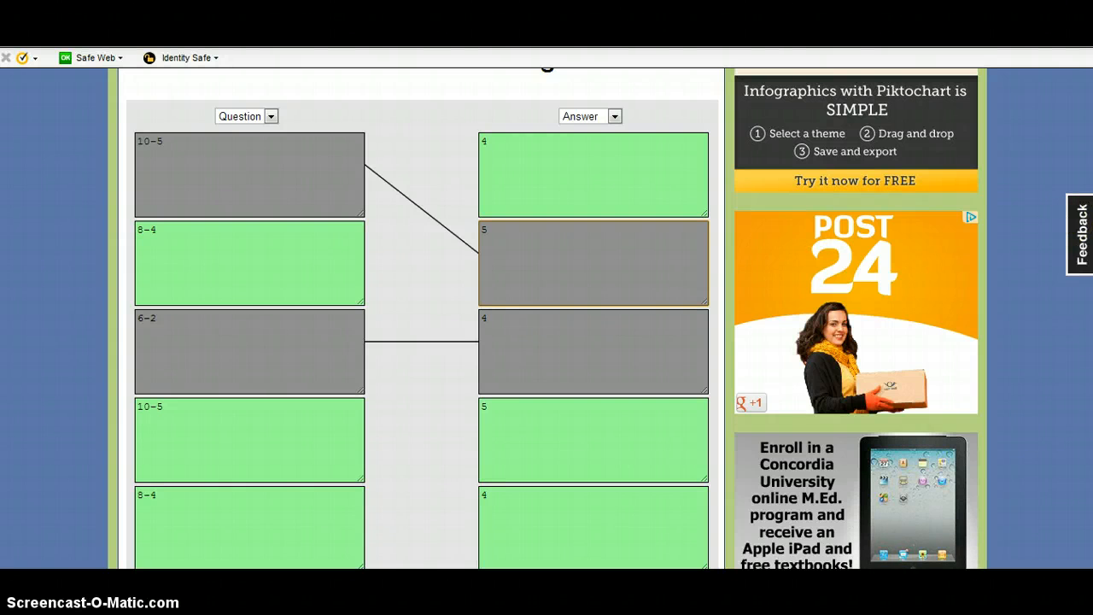
- Open the stack's print options and look through the available formats, from table view and index cards to business and post cards
{"action": "scroll", "coordinate": [530, 276], "scroll_direction": "down", "scroll_amount": 3}
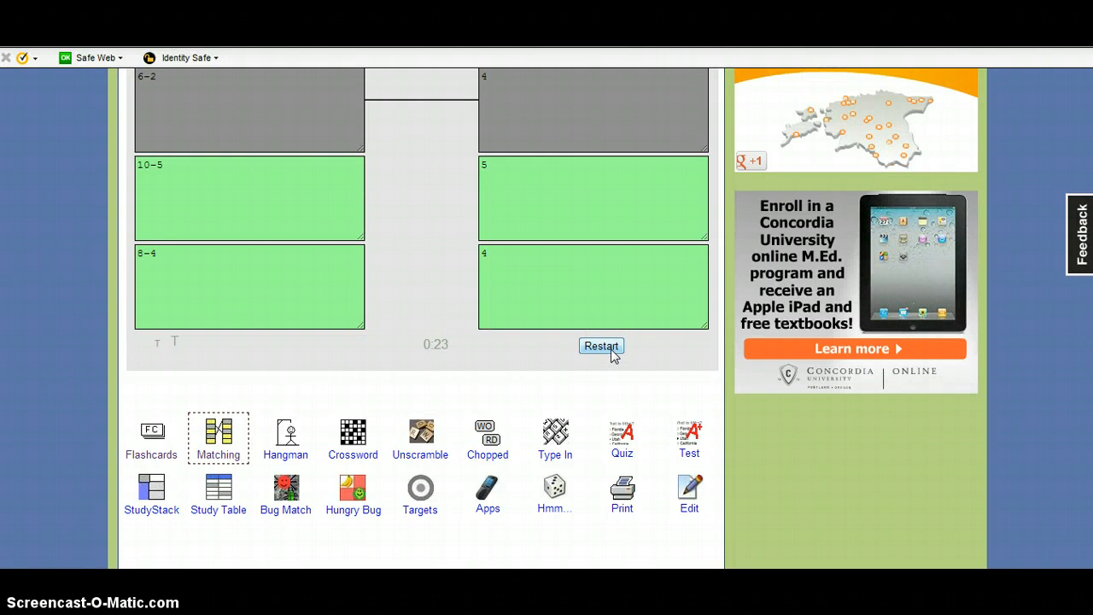
{"action": "left_click", "coordinate": [622, 504]}
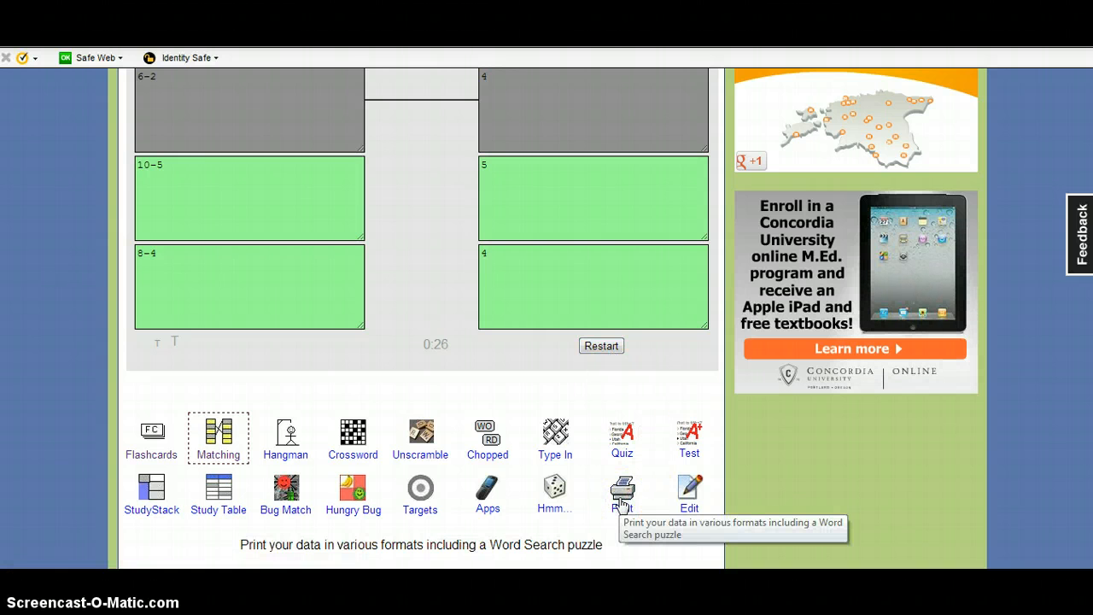
{"action": "left_click", "coordinate": [621, 504]}
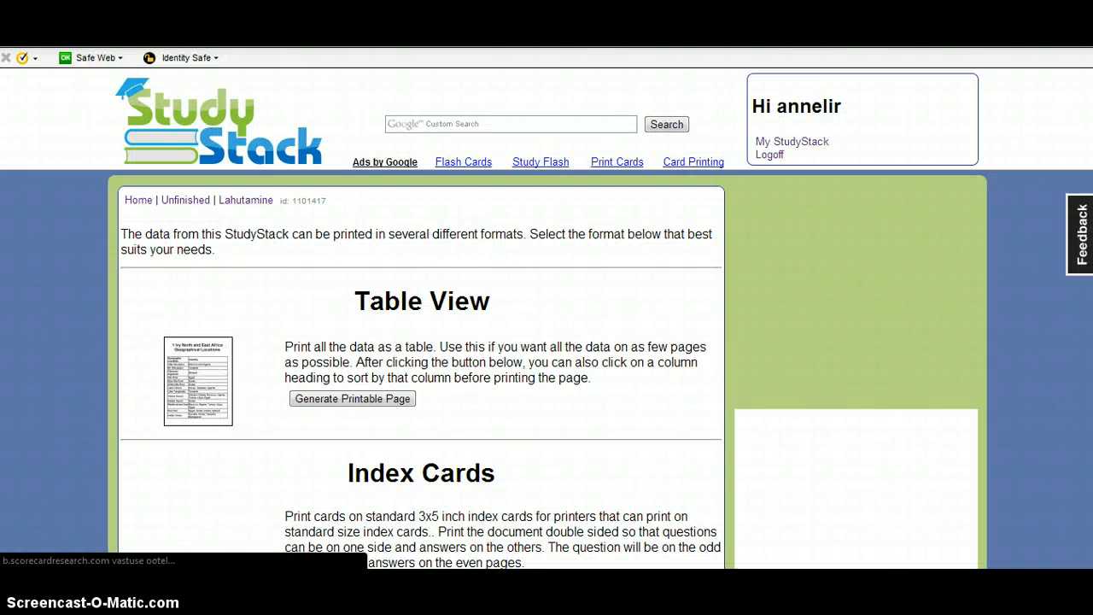
{"action": "scroll", "coordinate": [546, 341], "scroll_direction": "down", "scroll_amount": 2}
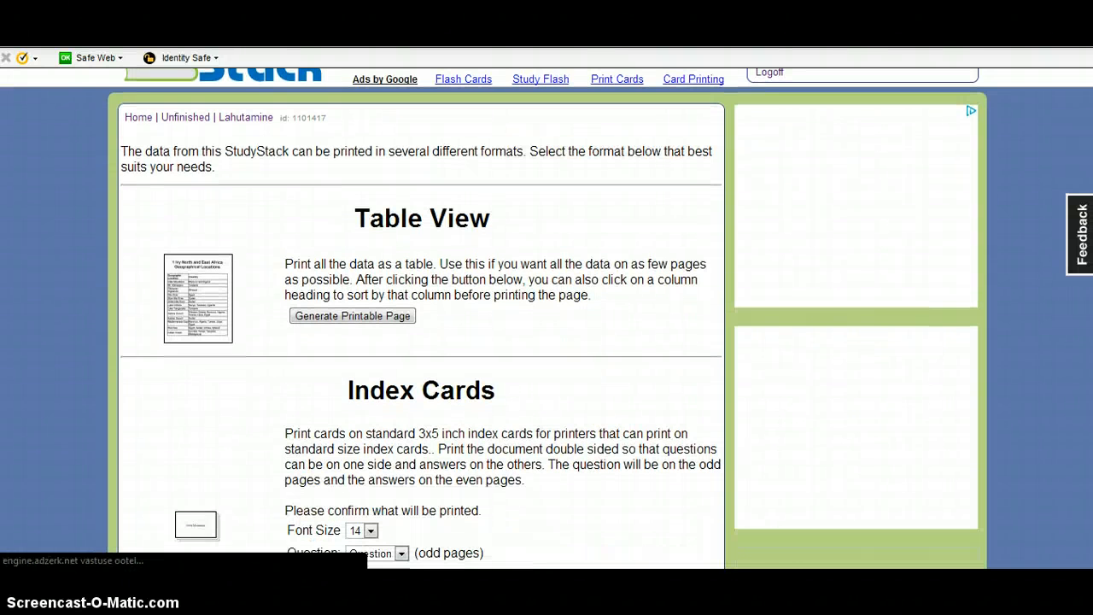
{"action": "scroll", "coordinate": [422, 316], "scroll_direction": "down", "scroll_amount": 5}
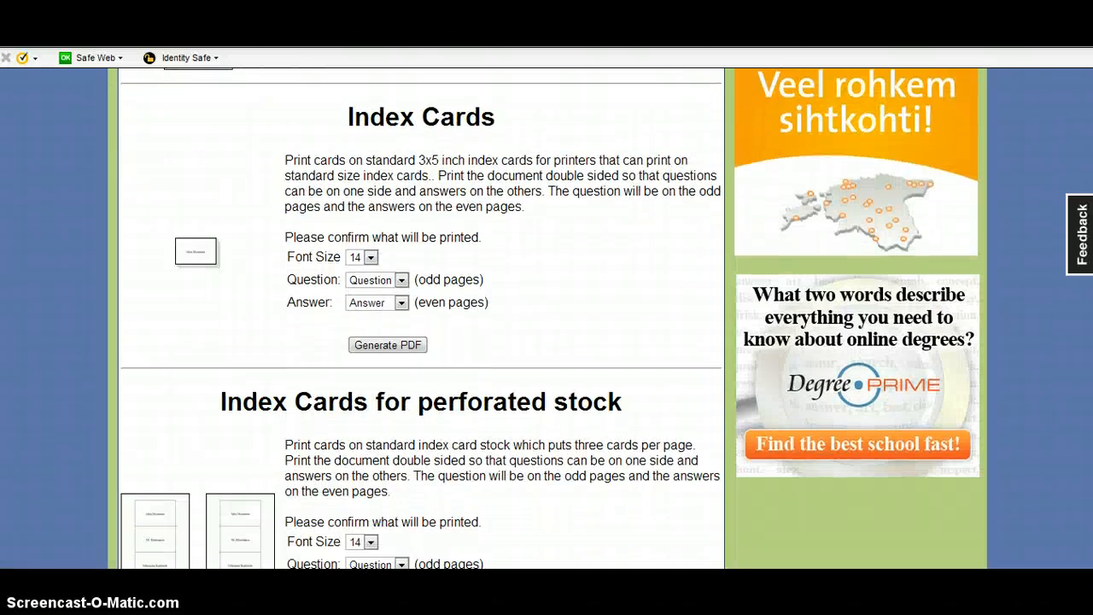
{"action": "scroll", "coordinate": [421, 316], "scroll_direction": "down", "scroll_amount": 5}
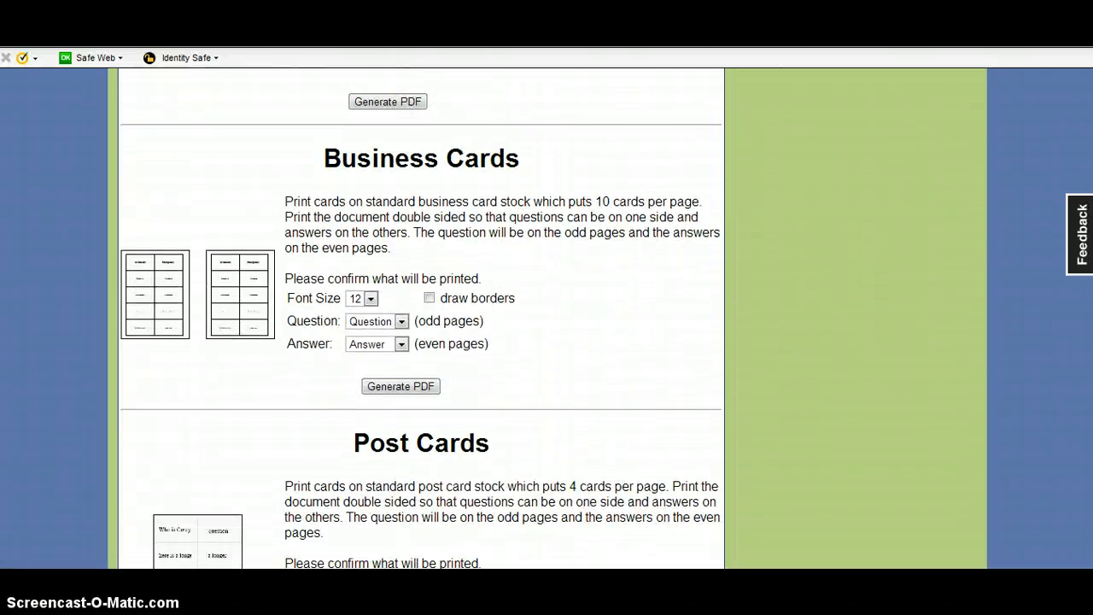
- Look through the remaining print formats, including one card per page, word search puzzle, crossword puzzle and matching quiz
{"action": "scroll", "coordinate": [422, 316], "scroll_direction": "down", "scroll_amount": 6}
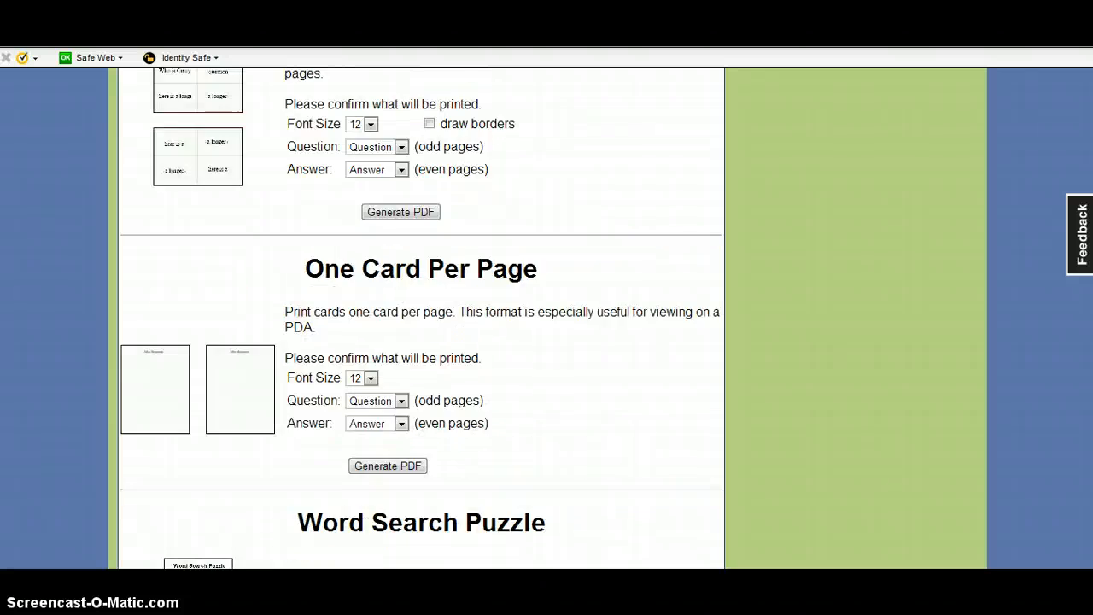
{"action": "scroll", "coordinate": [421, 316], "scroll_direction": "down", "scroll_amount": 3}
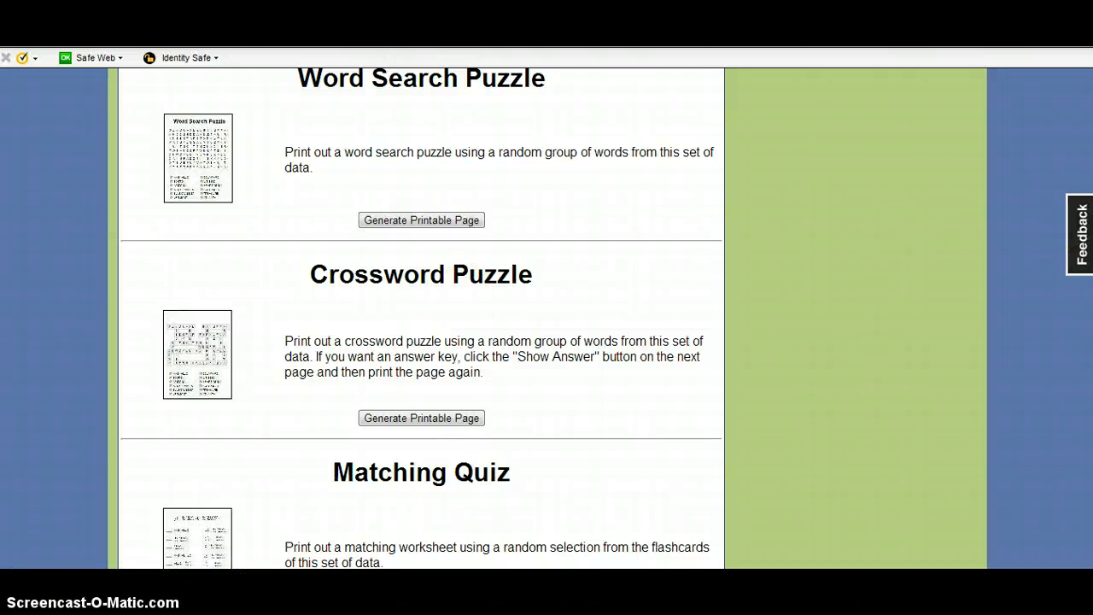
{"action": "scroll", "coordinate": [370, 280], "scroll_direction": "up", "scroll_amount": 15}
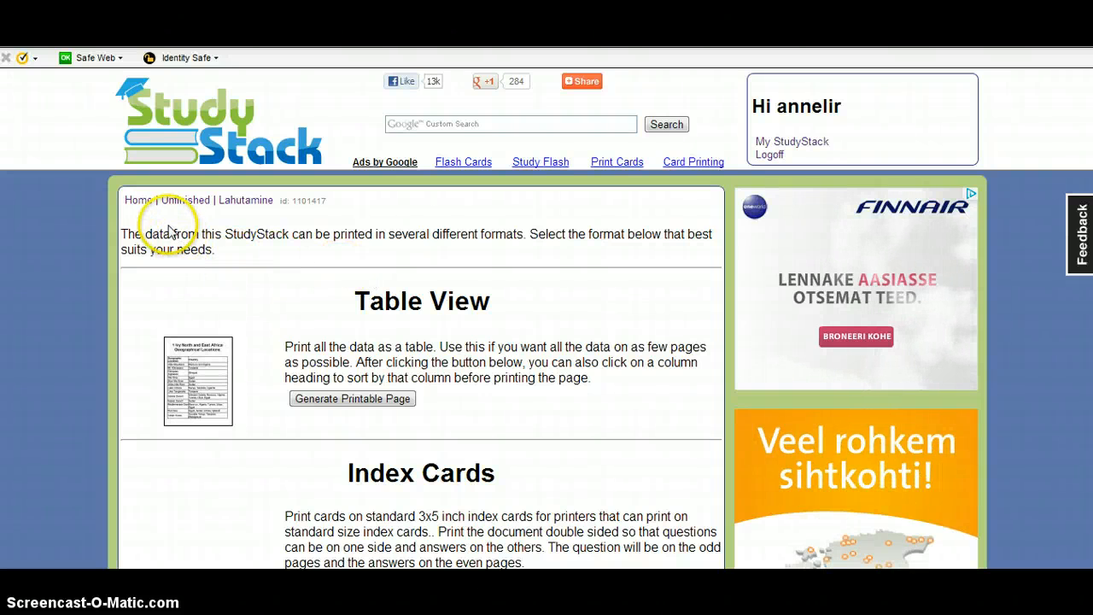
- Open the Lahutamine stack for editing from the list of own stacks, set its category to Math and save the changes
{"action": "left_click", "coordinate": [784, 143]}
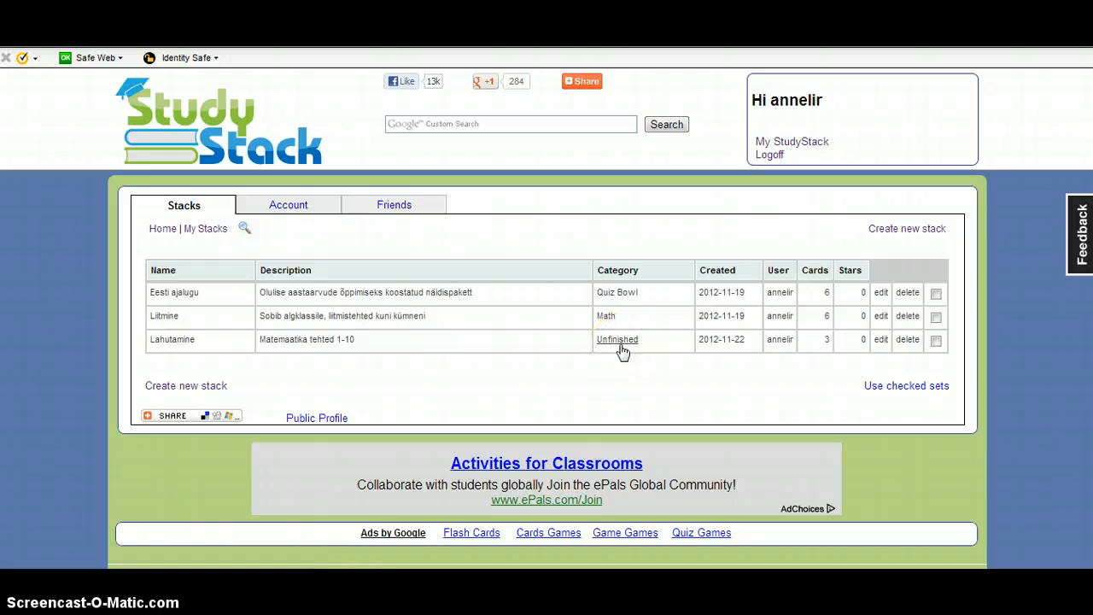
{"action": "left_click", "coordinate": [882, 341]}
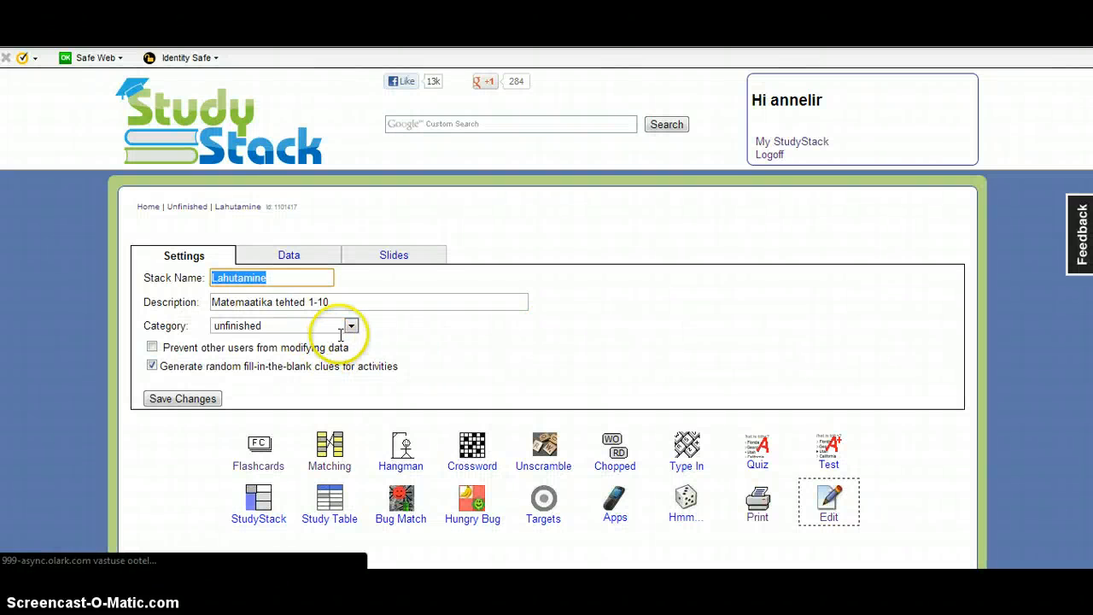
{"action": "left_click", "coordinate": [351, 326]}
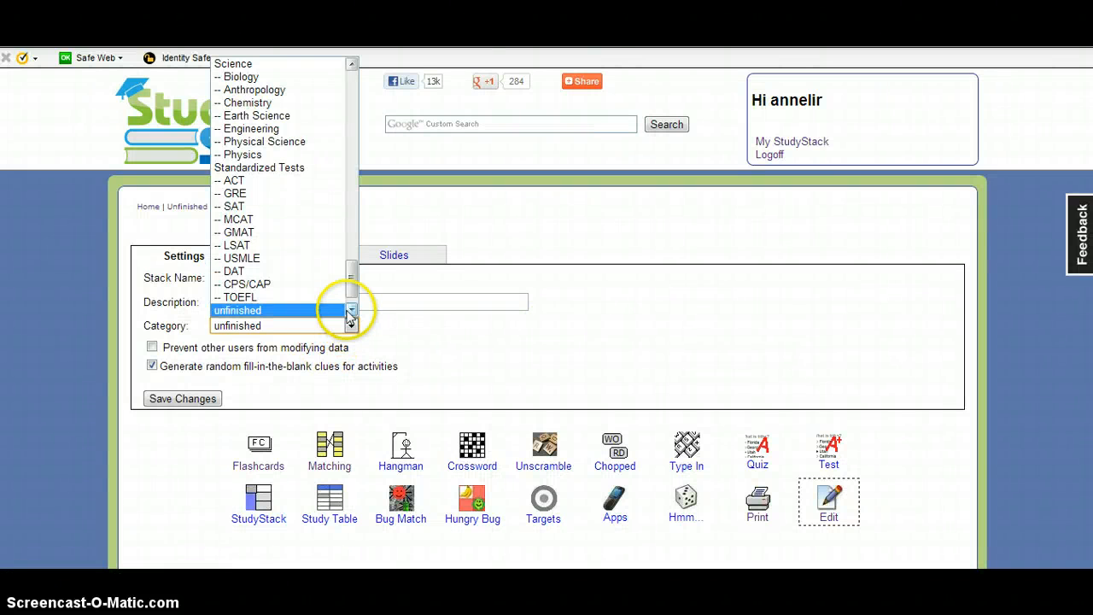
{"action": "left_click_drag", "start_coordinate": [349, 278], "coordinate": [348, 198]}
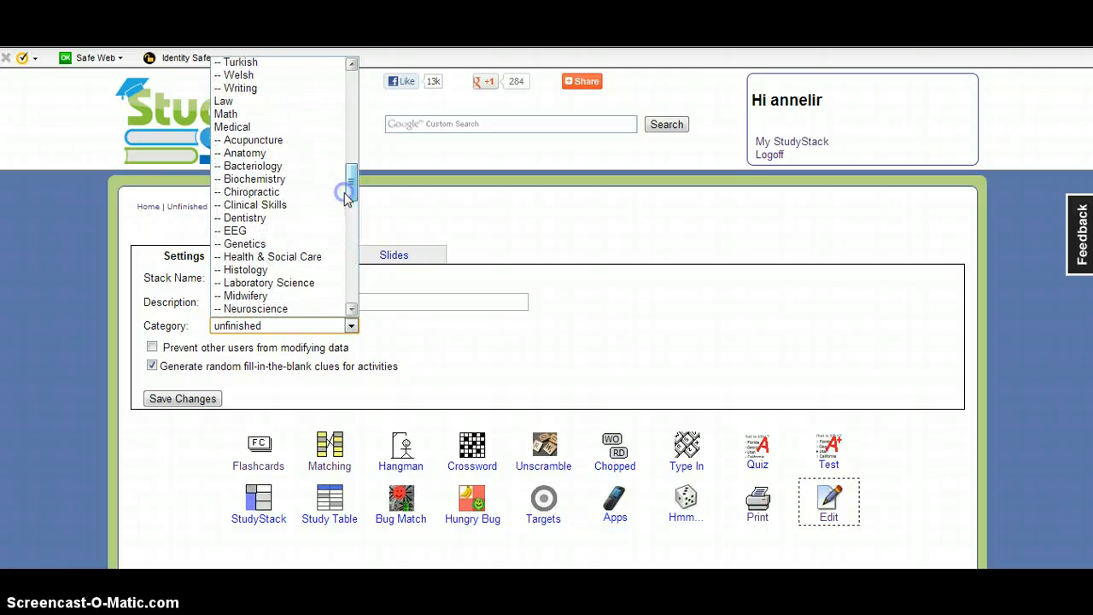
{"action": "left_click", "coordinate": [228, 114]}
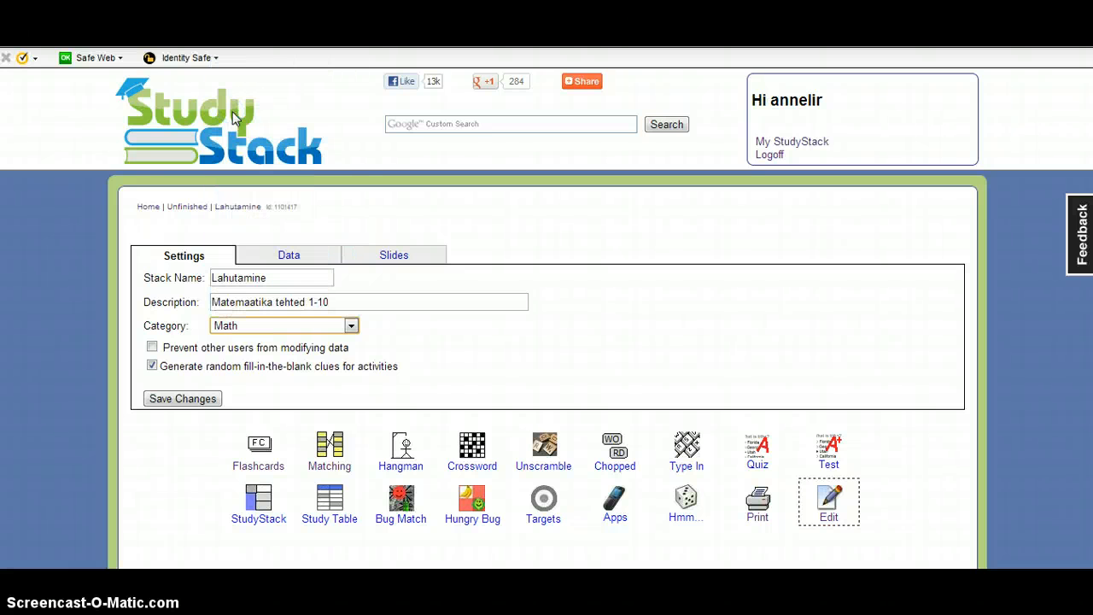
{"action": "left_click", "coordinate": [184, 400]}
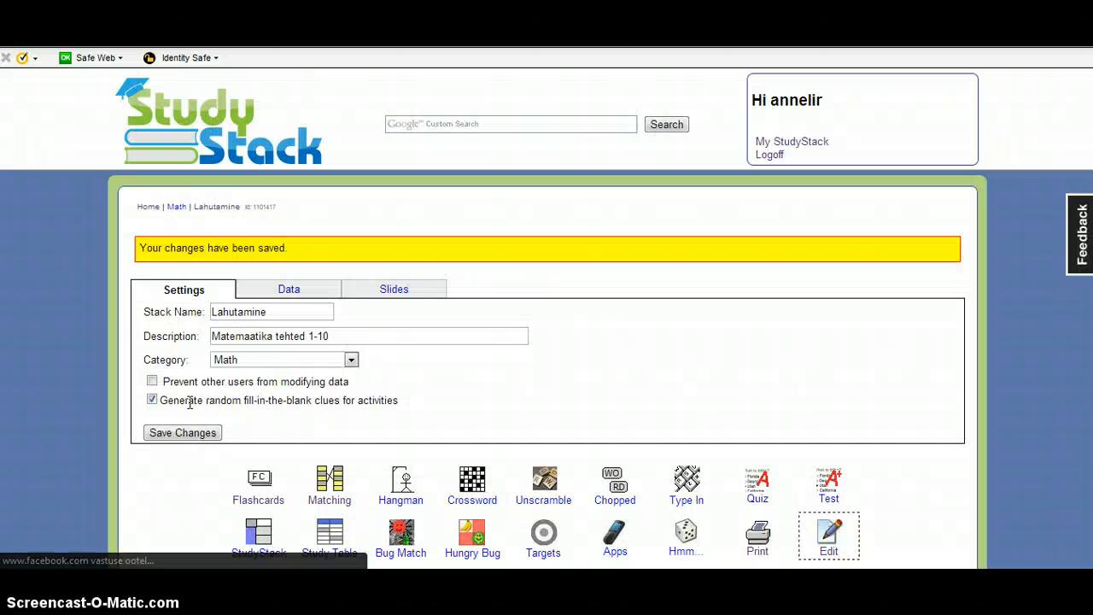
- Examine the stack's slide editor, including the image and label fields, colour settings, label font sizes and the new slide option
{"action": "left_click", "coordinate": [393, 290]}
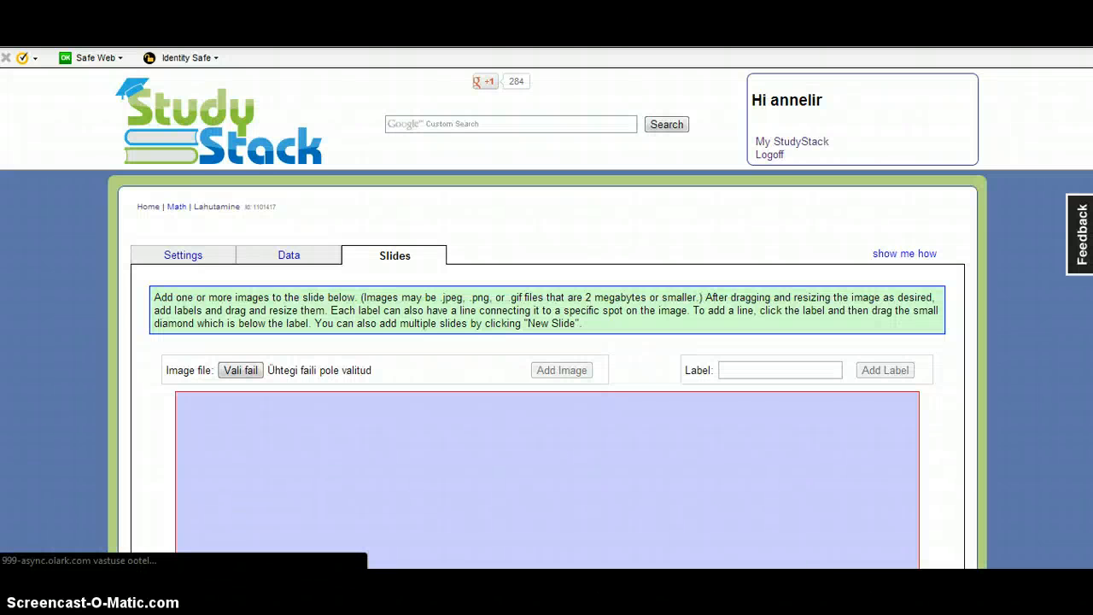
{"action": "scroll", "coordinate": [546, 318], "scroll_direction": "down", "scroll_amount": 3}
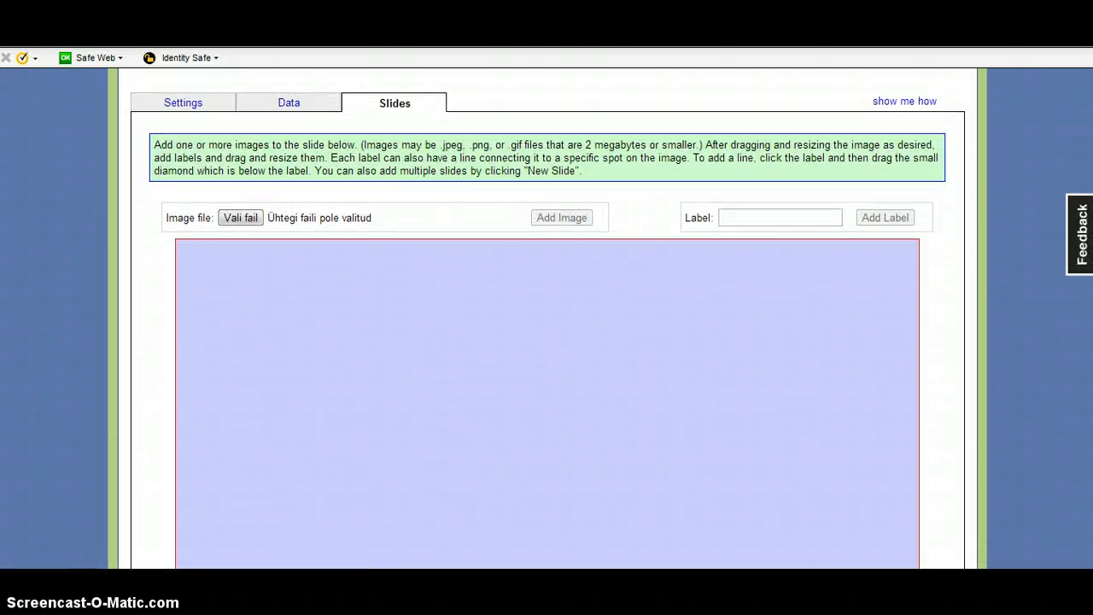
{"action": "scroll", "coordinate": [424, 321], "scroll_direction": "down", "scroll_amount": 1}
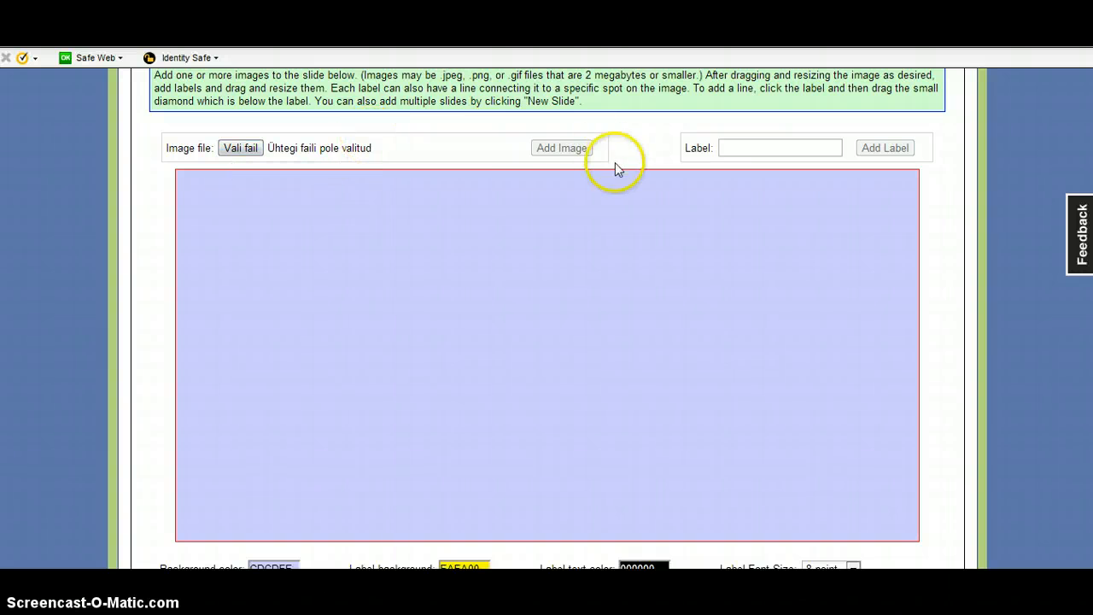
{"action": "left_click", "coordinate": [758, 150]}
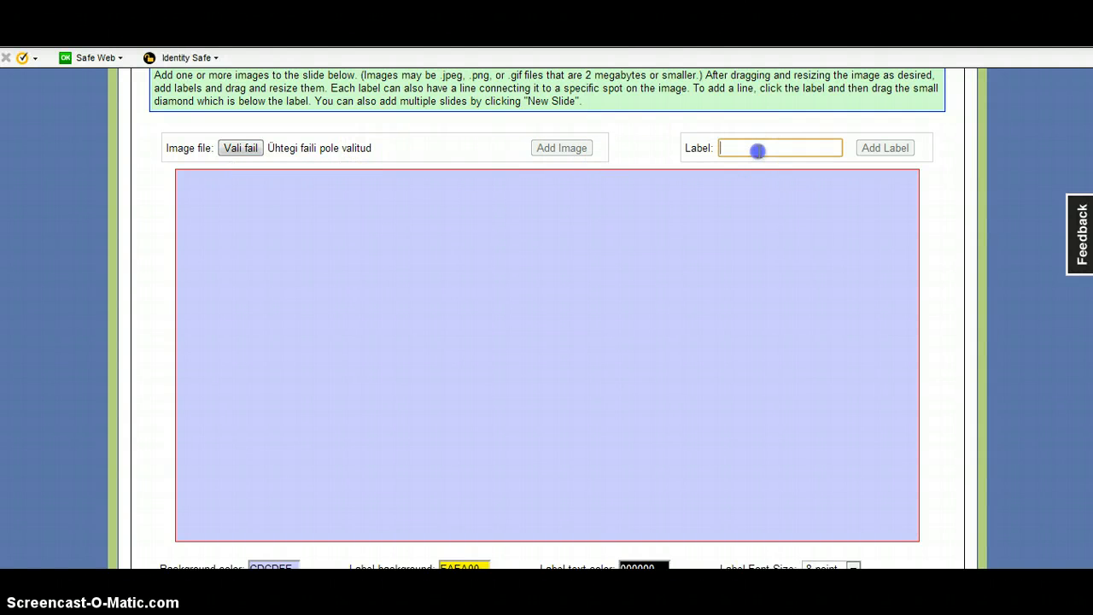
{"action": "scroll", "coordinate": [666, 395], "scroll_direction": "down", "scroll_amount": 2}
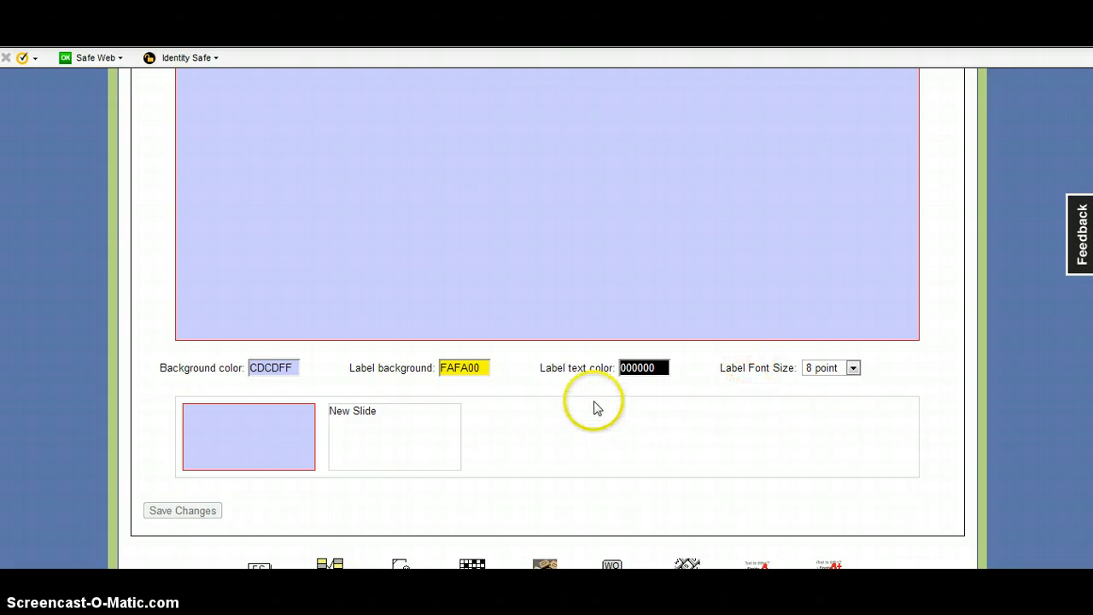
{"action": "left_click", "coordinate": [853, 369]}
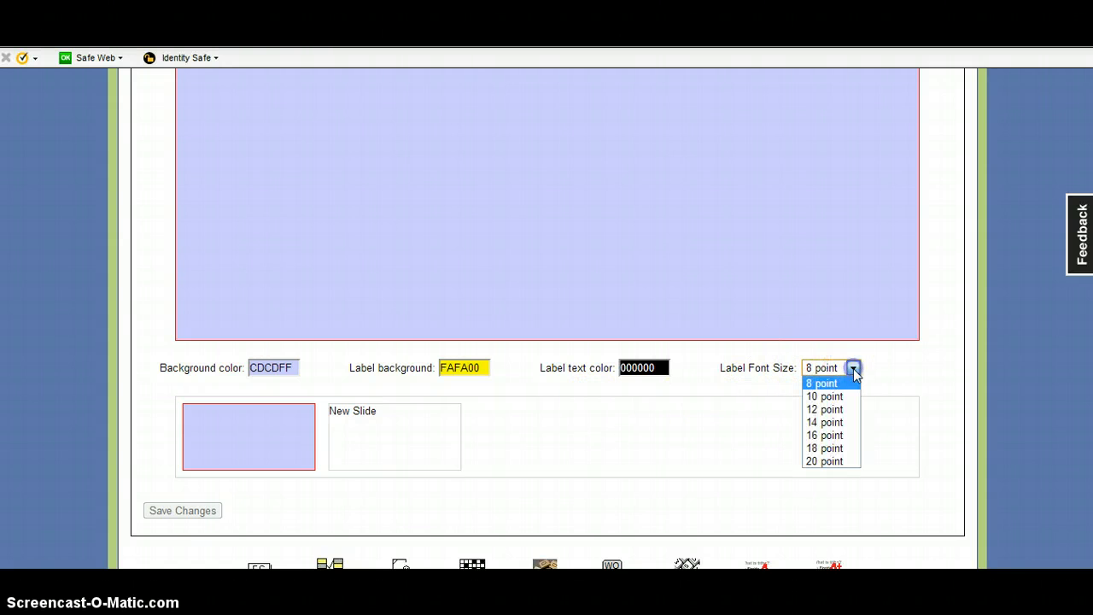
{"action": "left_click", "coordinate": [701, 423]}
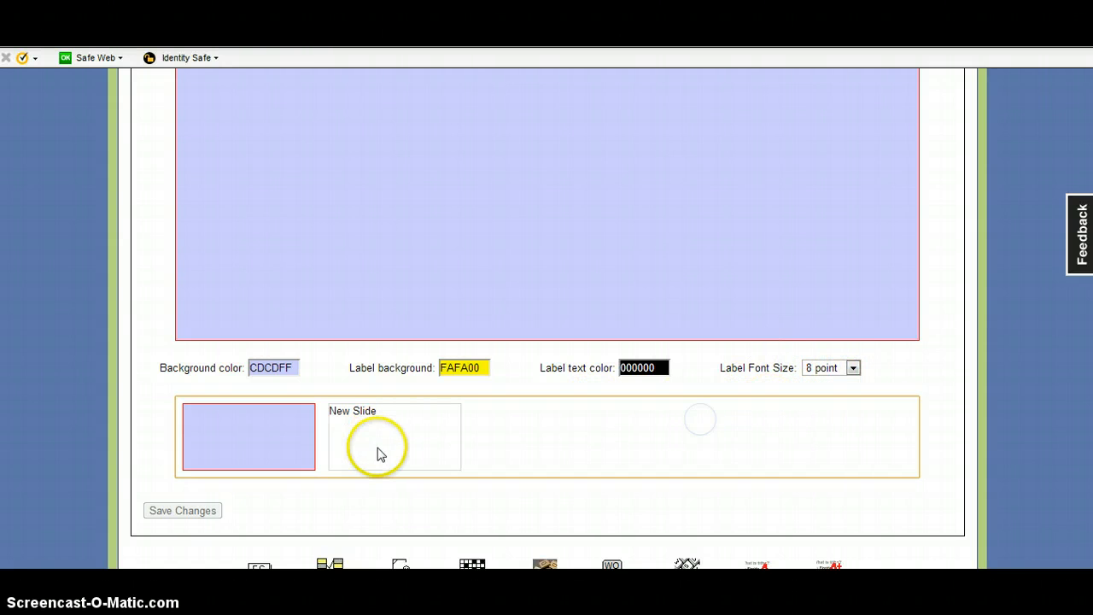
{"action": "scroll", "coordinate": [546, 318], "scroll_direction": "up", "scroll_amount": 5}
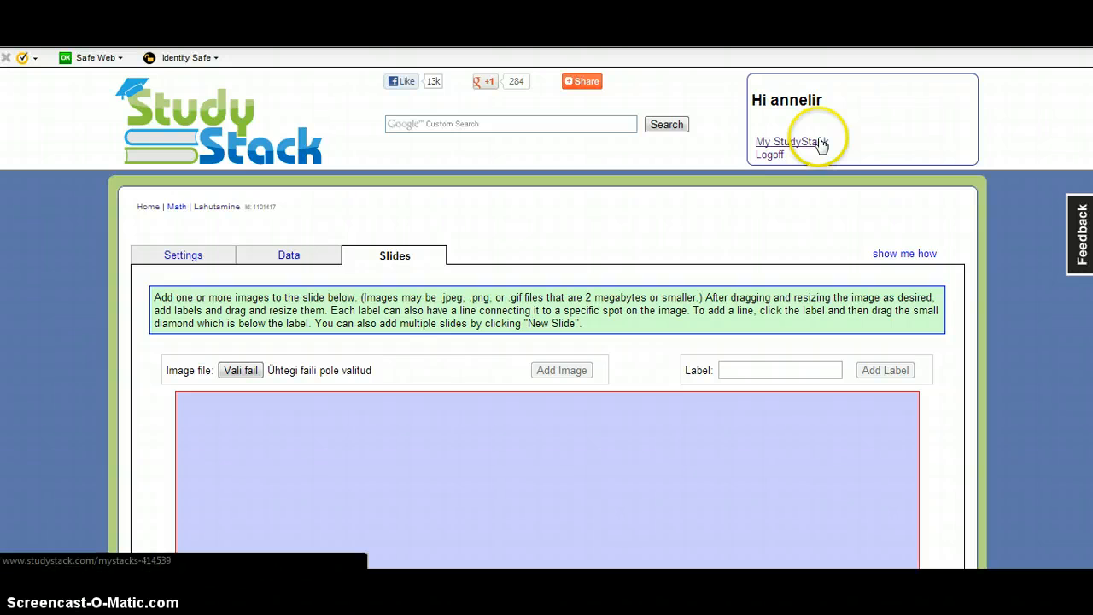
- Return to the list of own stacks and display the sharing services available for it
{"action": "left_click", "coordinate": [820, 143]}
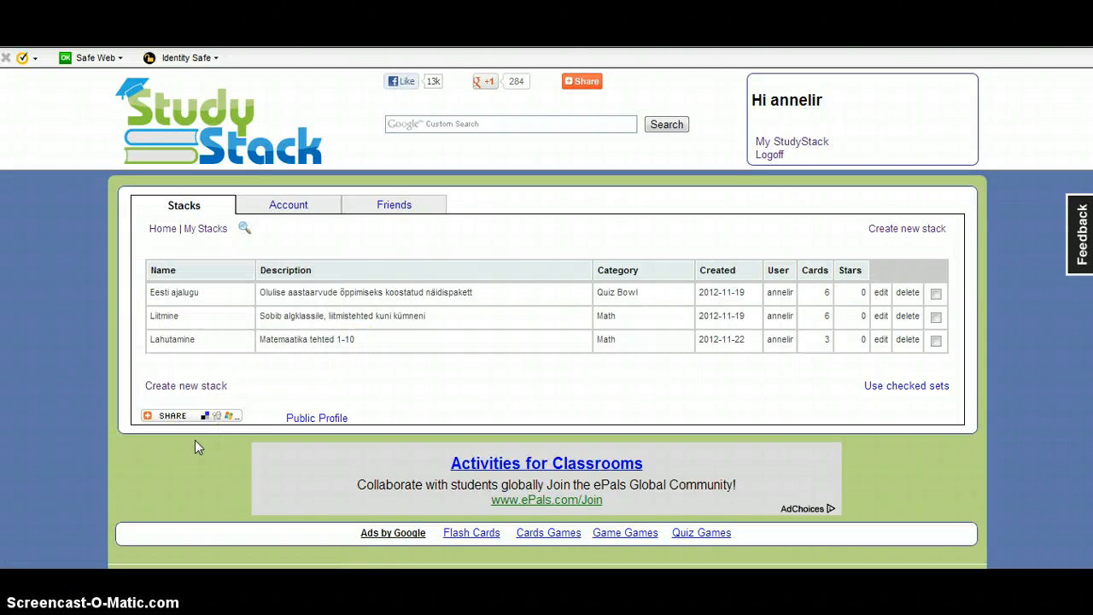
{"action": "mouse_move", "coordinate": [205, 425]}
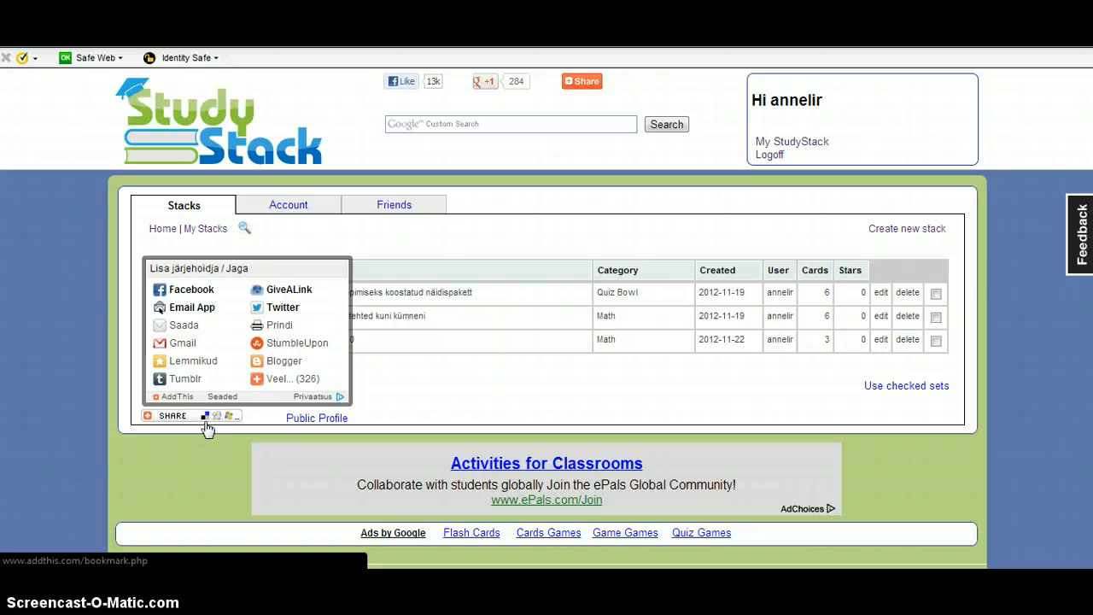